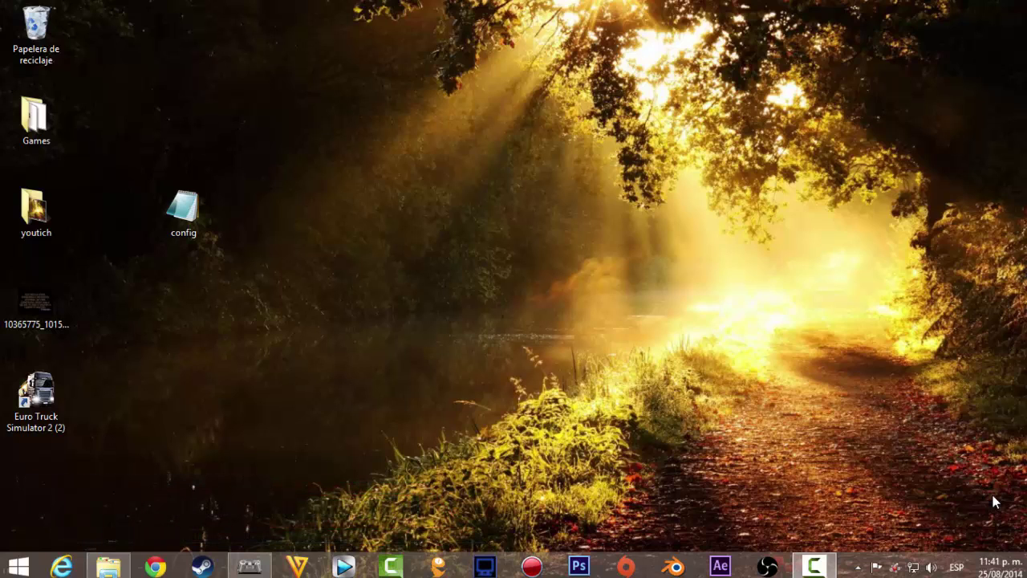
Step: Reposition the config file's icon in the empty area of the desktop and select it
{"action": "left_click_drag", "start_coordinate": [206, 215], "coordinate": [425, 212]}
{"action": "left_click", "coordinate": [399, 300]}
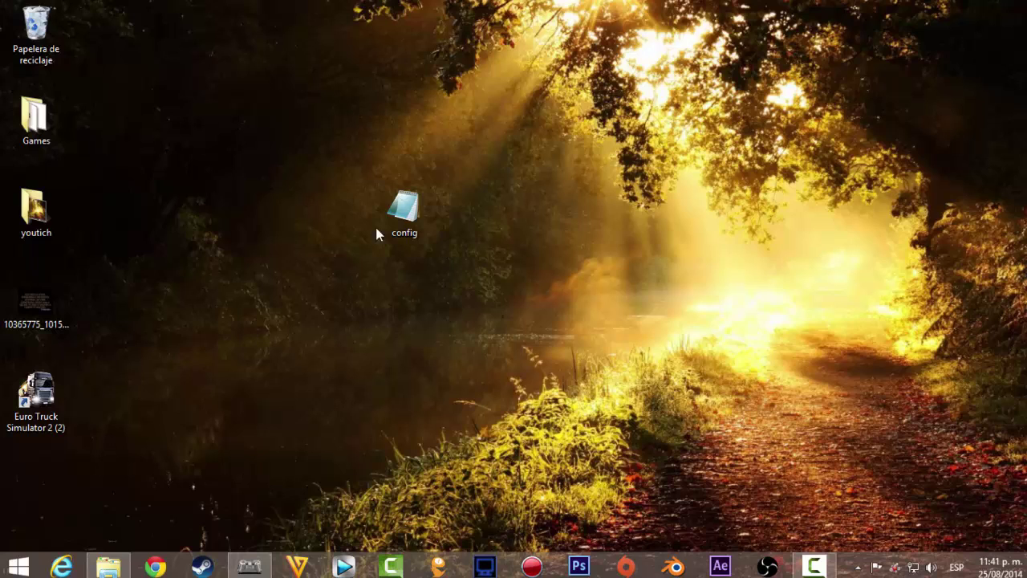
{"action": "left_click", "coordinate": [404, 228]}
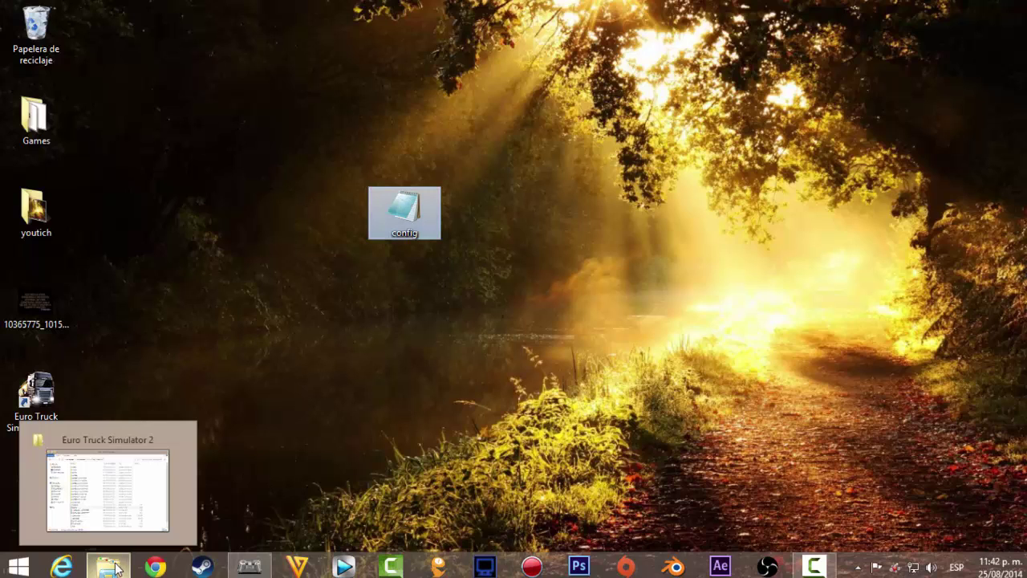
Step: Open the Euro Truck Simulator 2 folder inside Documentos in File Explorer
{"action": "left_click", "coordinate": [113, 489]}
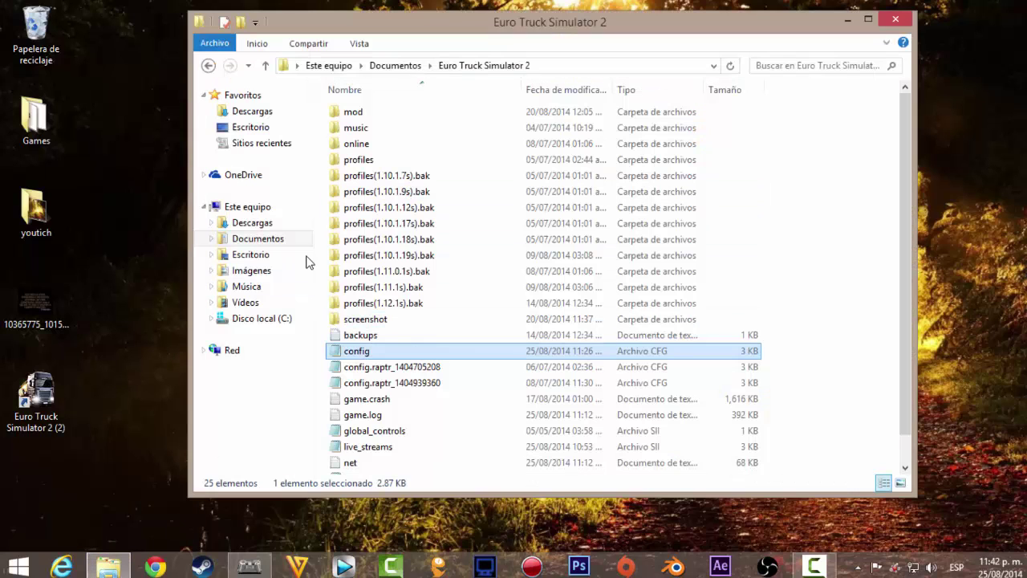
{"action": "left_click", "coordinate": [277, 241]}
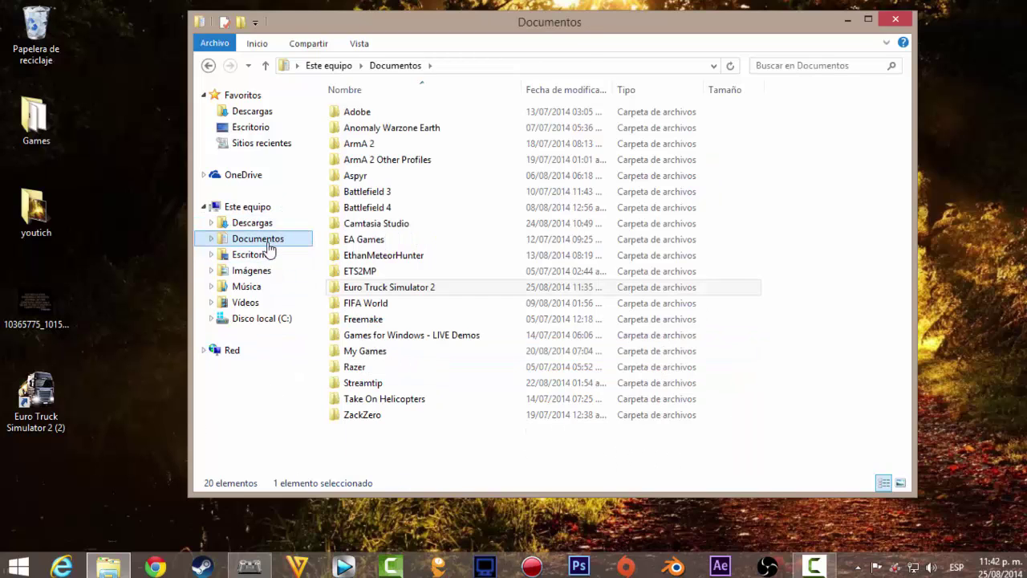
{"action": "double_click", "coordinate": [390, 289]}
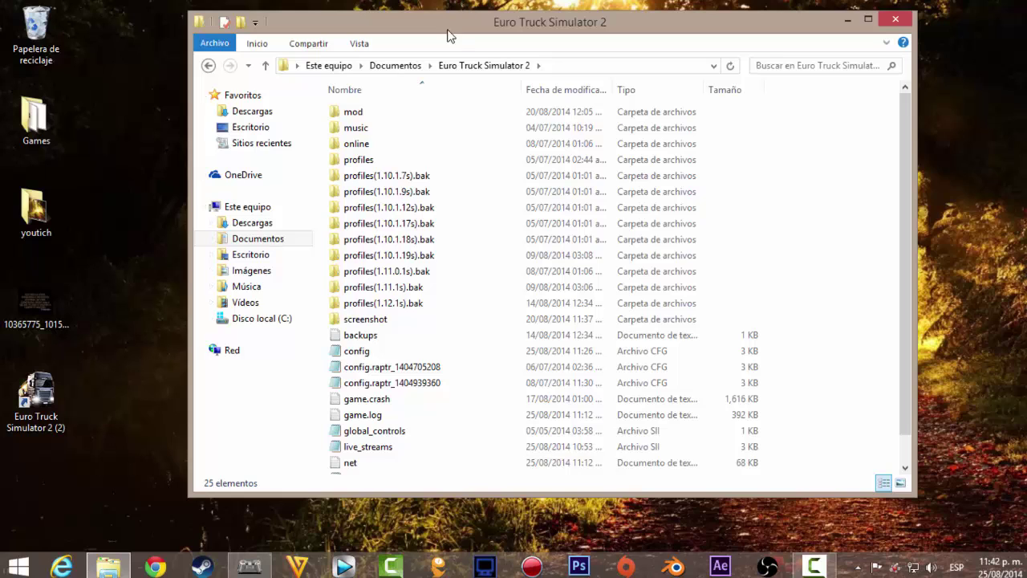
Step: Move the desktop config file into the Euro Truck Simulator 2 folder, replacing the existing config.cfg there
{"action": "left_click_drag", "start_coordinate": [447, 34], "coordinate": [741, 55]}
{"action": "left_click", "coordinate": [668, 373]}
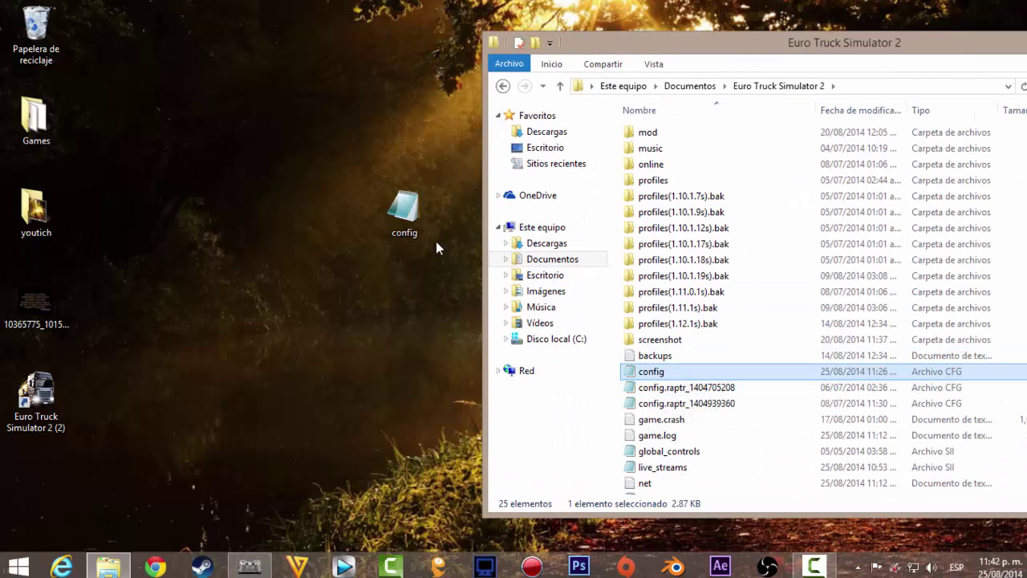
{"action": "left_click", "coordinate": [405, 215]}
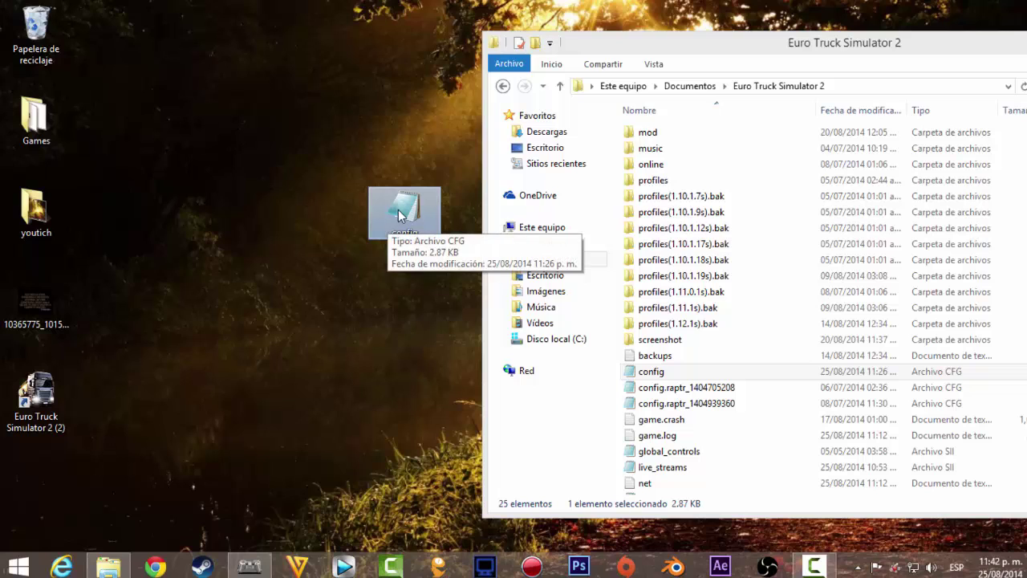
{"action": "left_click_drag", "start_coordinate": [400, 211], "coordinate": [676, 376]}
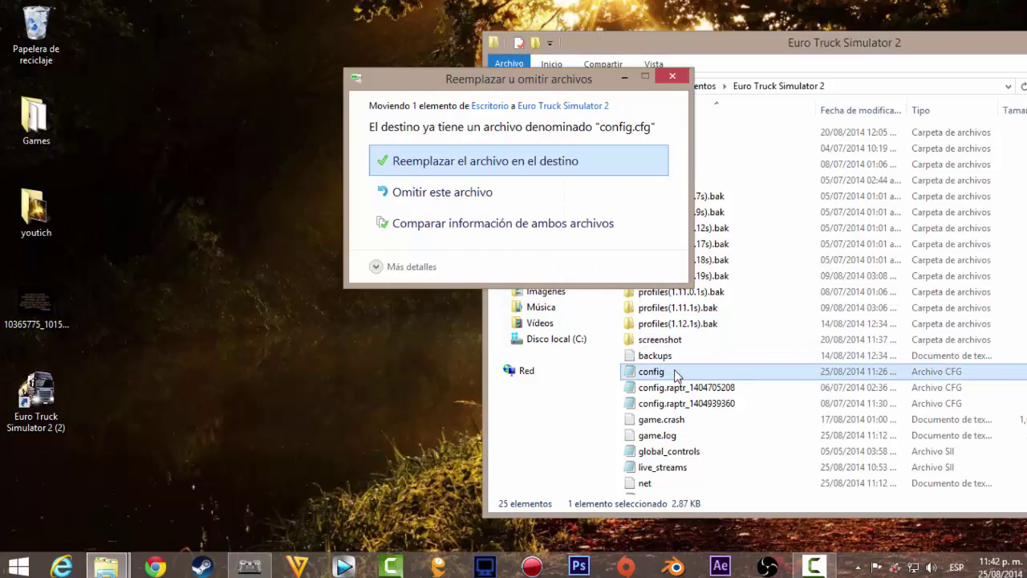
{"action": "left_click", "coordinate": [533, 167]}
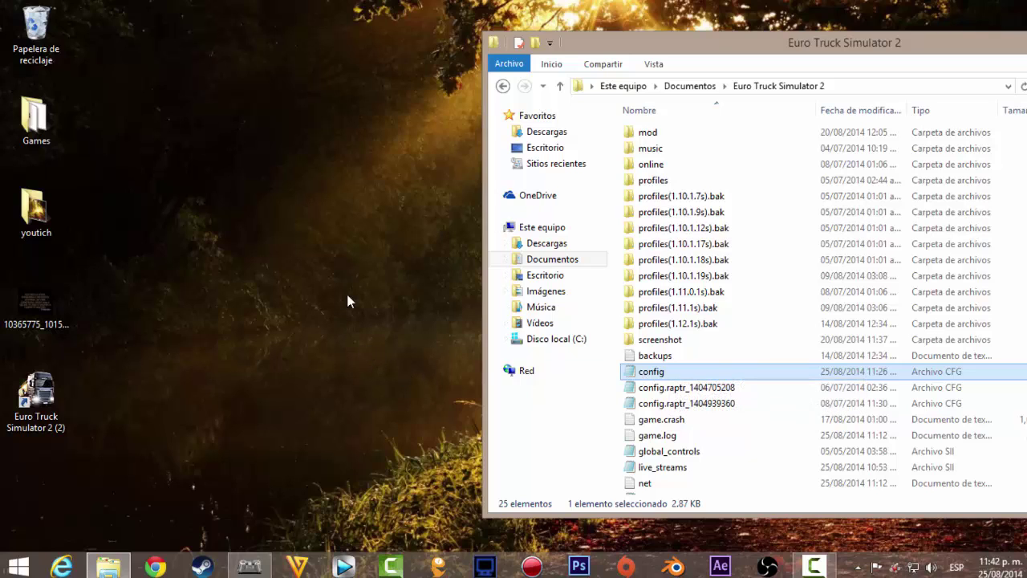
Step: Return to the Euro Truck Simulator 2 folder through Documentos, with the folder window moved closer to the screen's center
{"action": "left_click", "coordinate": [562, 262]}
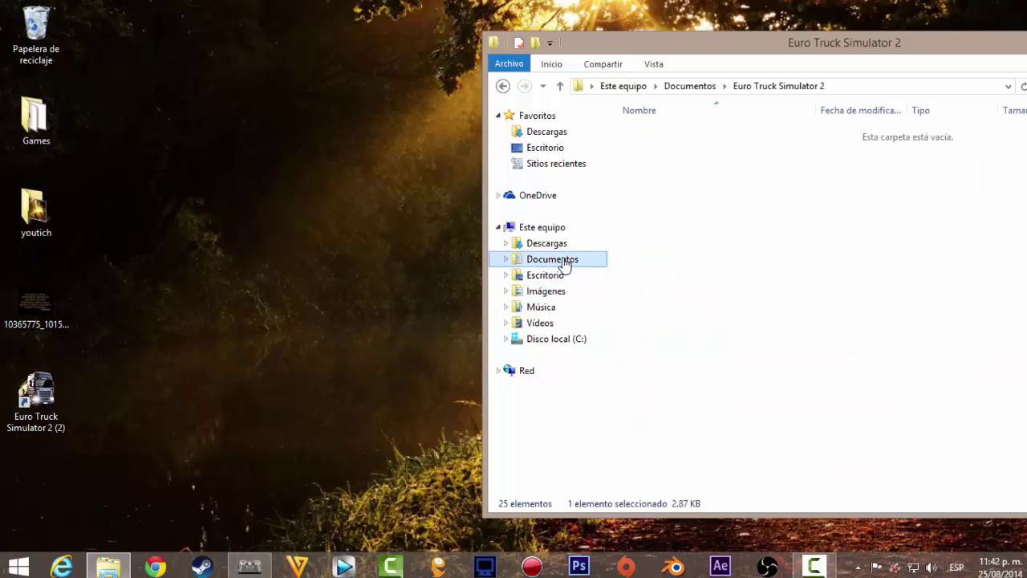
{"action": "double_click", "coordinate": [686, 309]}
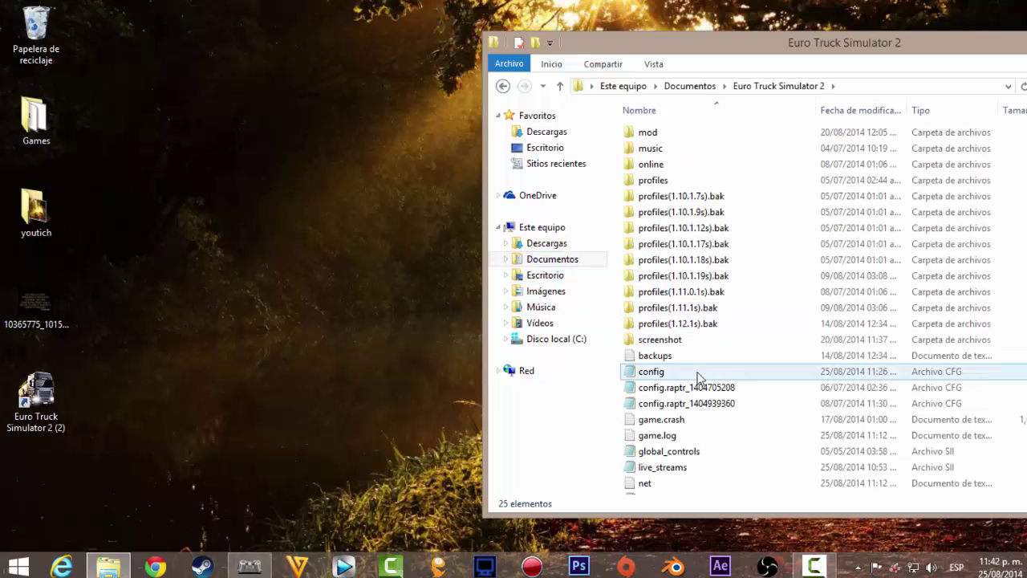
{"action": "left_click_drag", "start_coordinate": [662, 45], "coordinate": [554, 37]}
{"action": "left_click", "coordinate": [474, 251]}
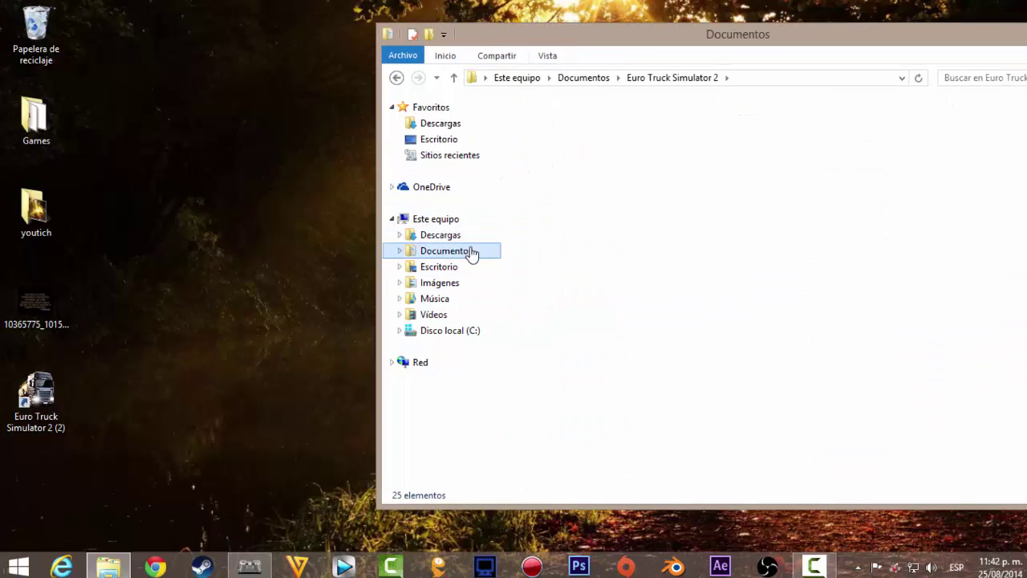
{"action": "double_click", "coordinate": [603, 298]}
Step: Open the config file from the Euro Truck Simulator 2 folder with Bloc de notas
{"action": "left_click", "coordinate": [549, 365]}
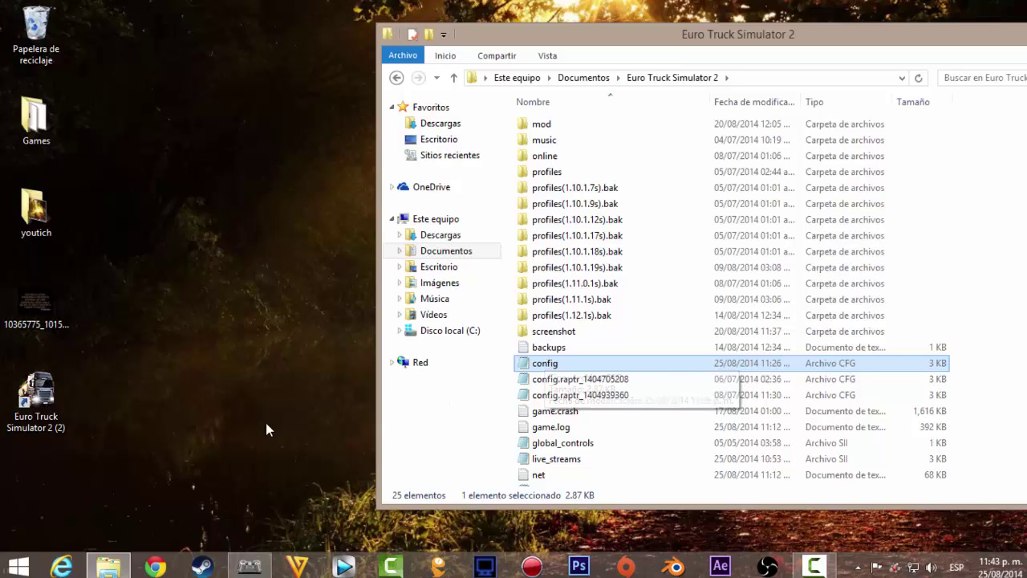
{"action": "right_click", "coordinate": [553, 365]}
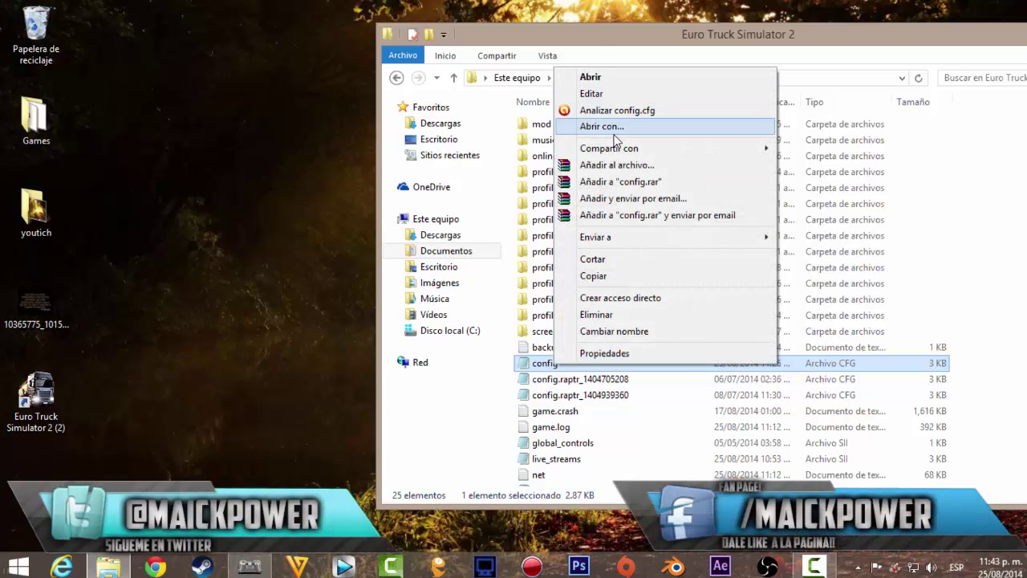
{"action": "left_click", "coordinate": [602, 126]}
{"action": "left_click", "coordinate": [481, 250]}
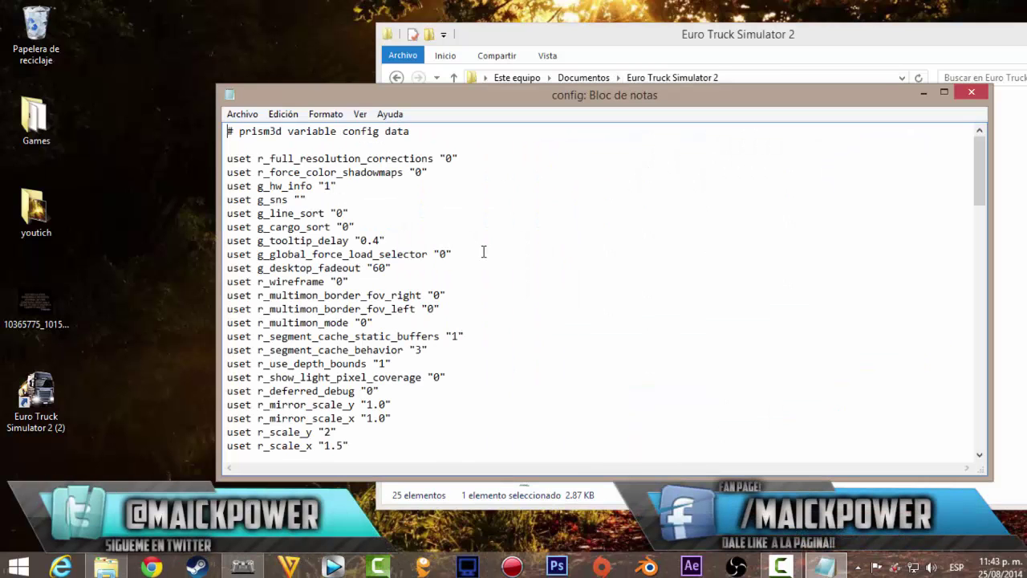
Step: Look through the config file for the display and developer settings
{"action": "scroll", "coordinate": [488, 282], "scroll_direction": "down", "scroll_amount": 4}
{"action": "scroll", "coordinate": [490, 281], "scroll_direction": "down", "scroll_amount": 4}
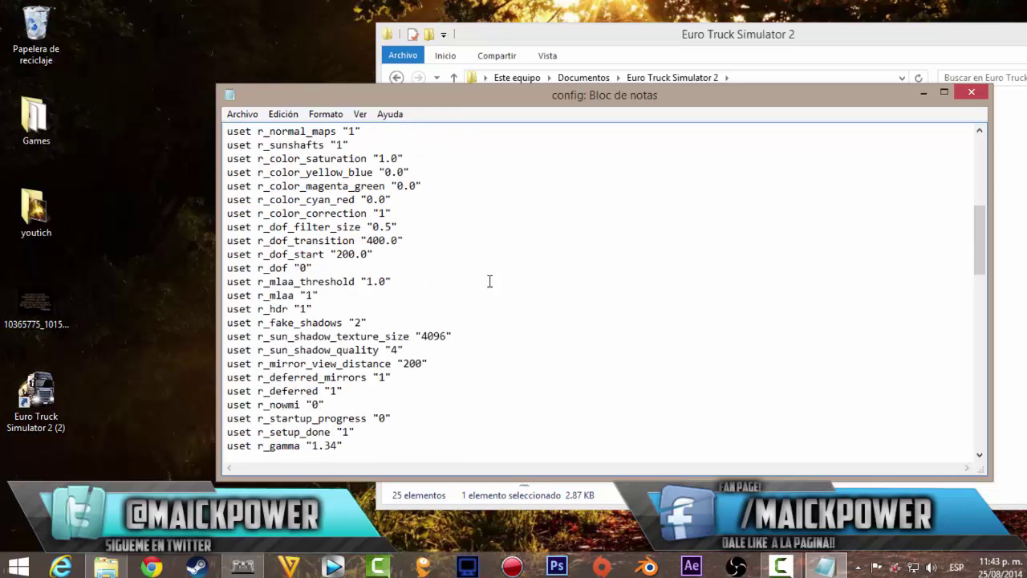
{"action": "scroll", "coordinate": [489, 281], "scroll_direction": "down", "scroll_amount": 4}
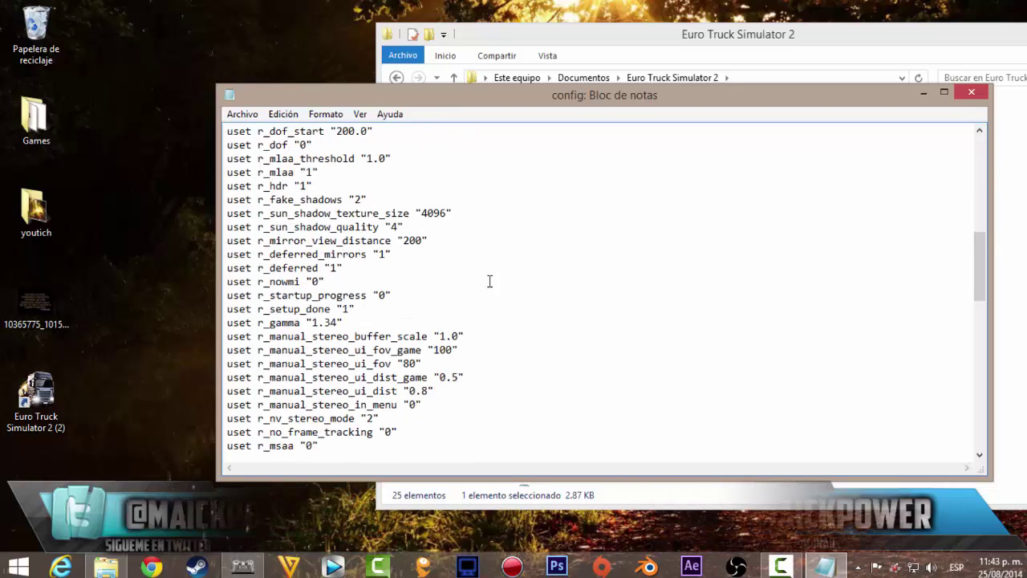
{"action": "scroll", "coordinate": [490, 280], "scroll_direction": "down", "scroll_amount": 4}
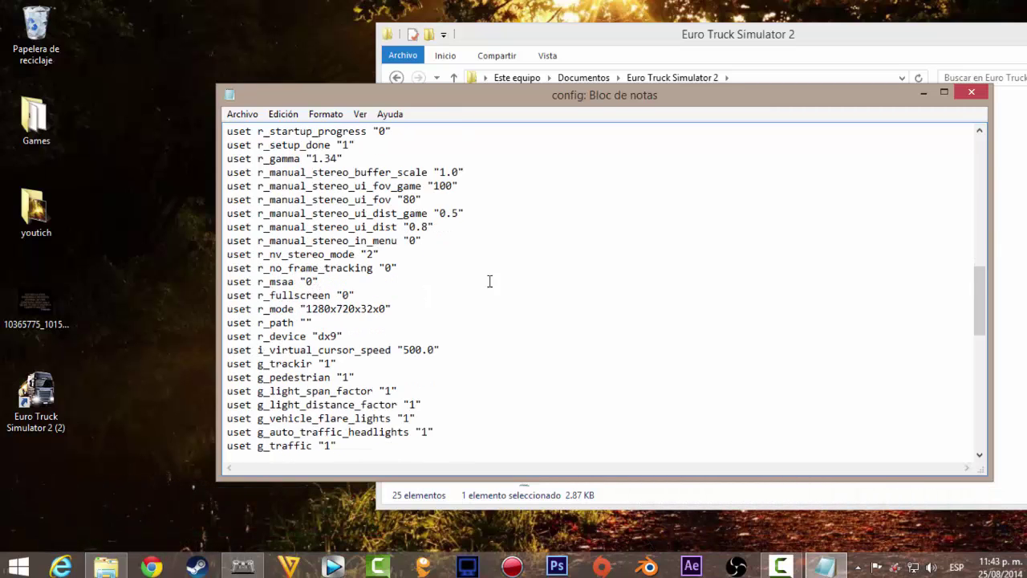
{"action": "scroll", "coordinate": [489, 280], "scroll_direction": "down", "scroll_amount": 5}
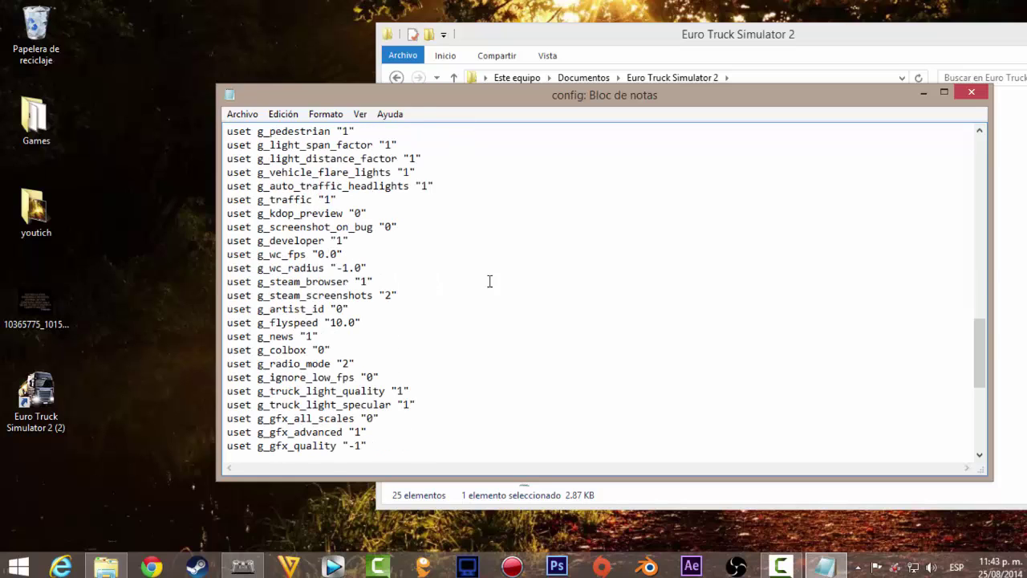
{"action": "scroll", "coordinate": [490, 281], "scroll_direction": "up", "scroll_amount": 3}
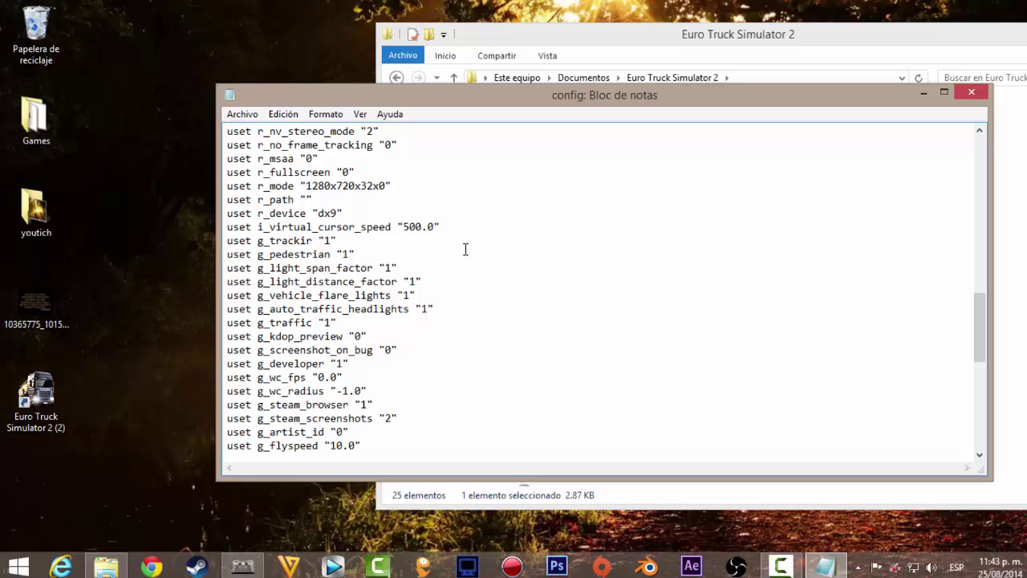
{"action": "scroll", "coordinate": [522, 274], "scroll_direction": "up", "scroll_amount": 2}
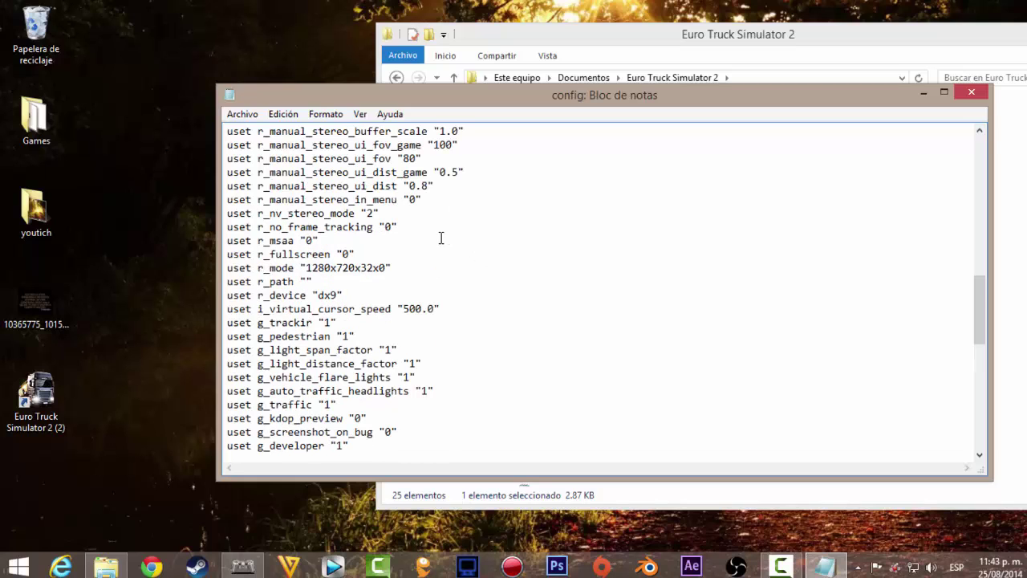
{"action": "scroll", "coordinate": [445, 237], "scroll_direction": "down", "scroll_amount": 1}
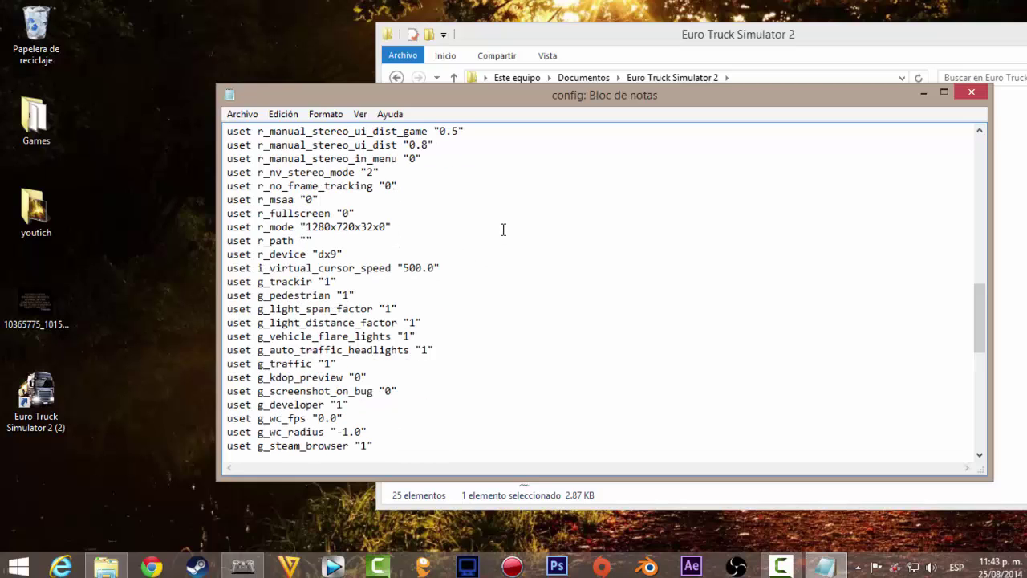
{"action": "scroll", "coordinate": [503, 231], "scroll_direction": "up", "scroll_amount": 1}
Step: Search the config file for "developer" and close the search dialog
{"action": "left_click", "coordinate": [281, 114]}
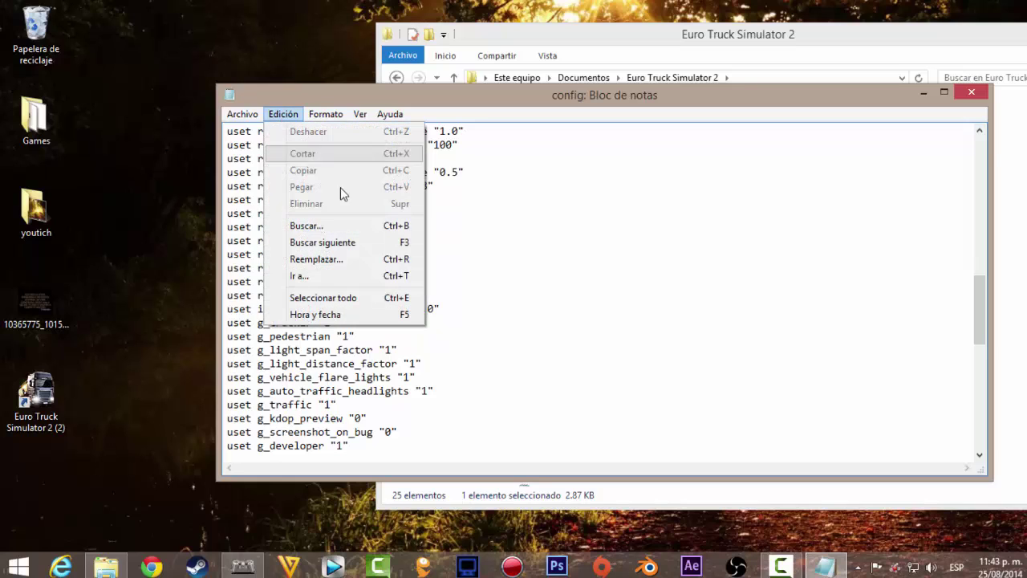
{"action": "left_click", "coordinate": [350, 224]}
{"action": "type", "text": "d"}
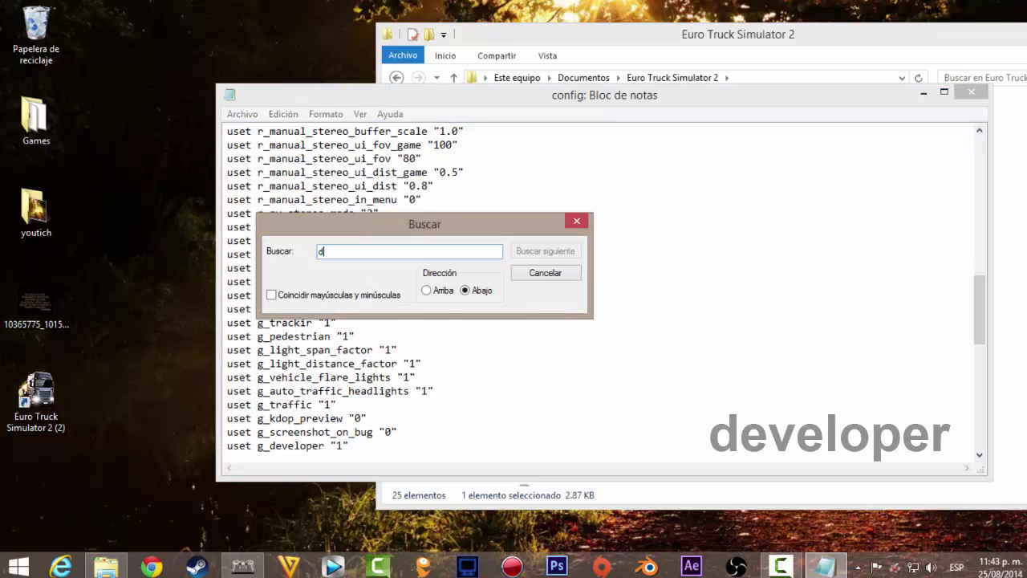
{"action": "type", "text": "evelop"}
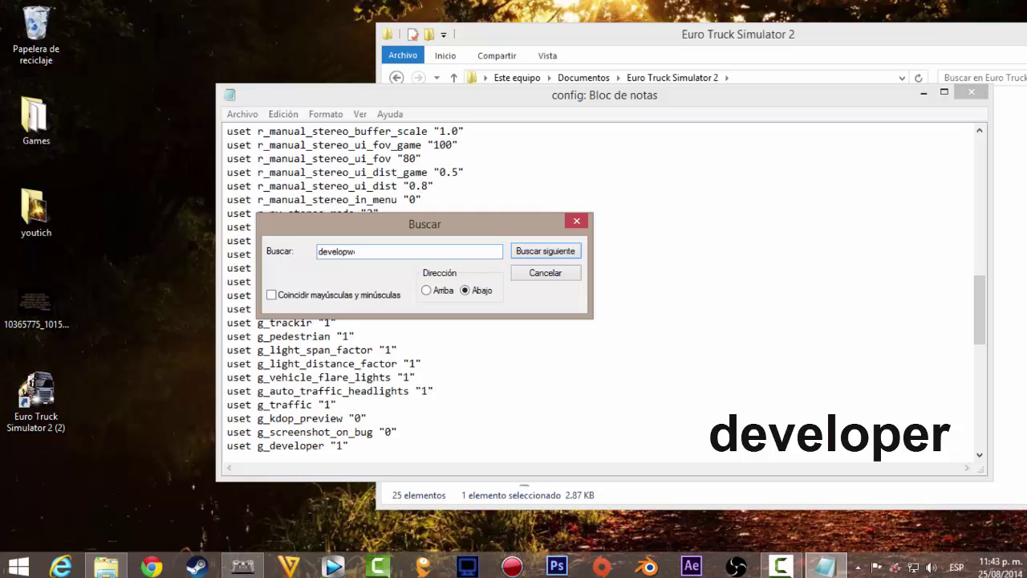
{"action": "type", "text": "er"}
{"action": "key", "text": "Return"}
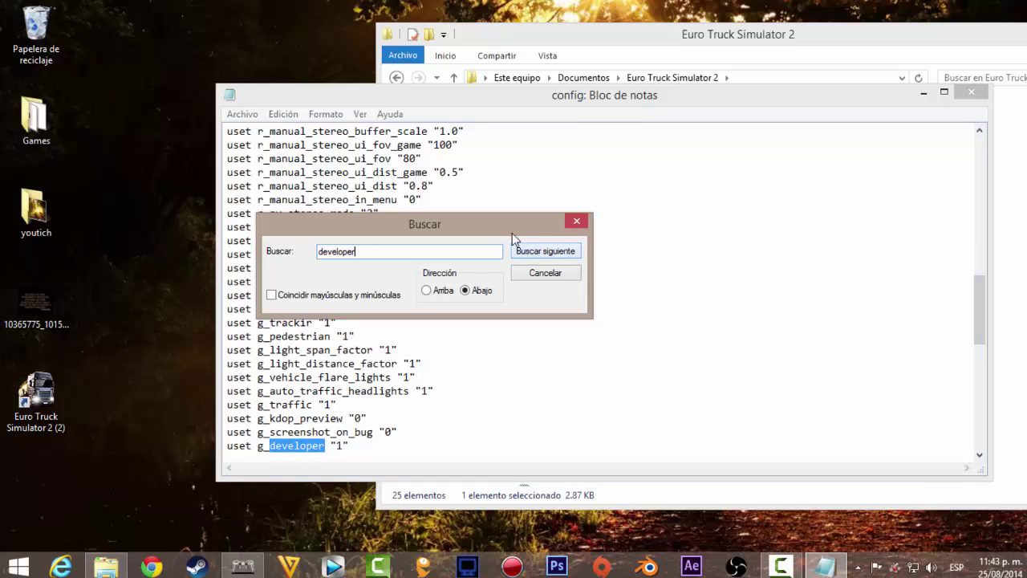
{"action": "left_click", "coordinate": [576, 223]}
{"action": "left_click", "coordinate": [281, 114]}
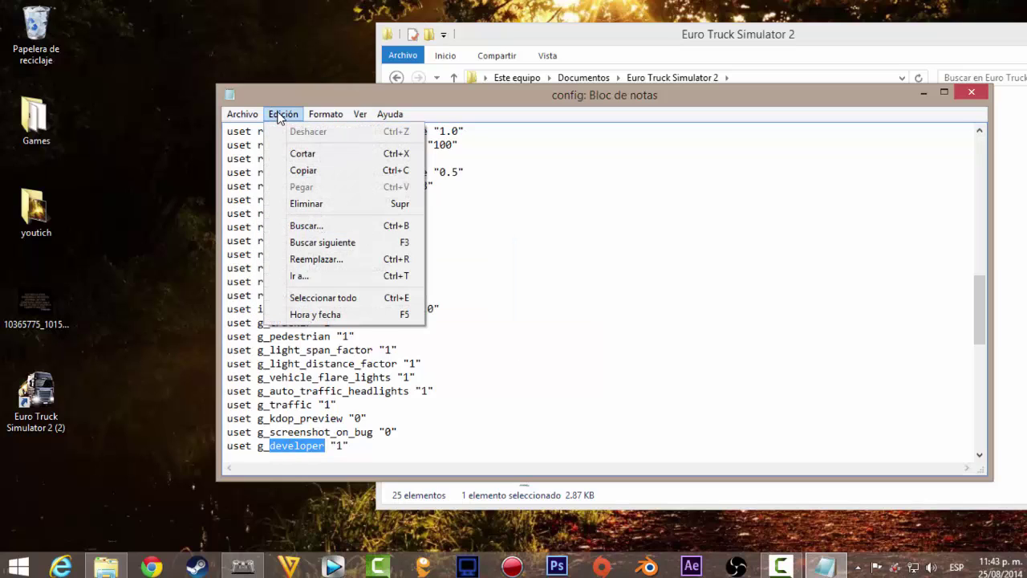
{"action": "left_click", "coordinate": [322, 227]}
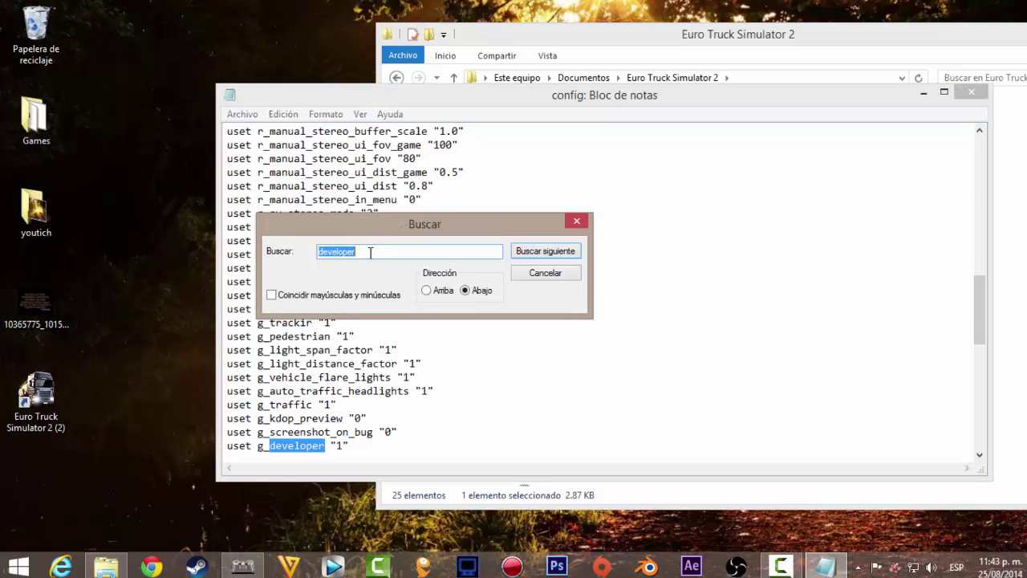
{"action": "left_click", "coordinate": [577, 221]}
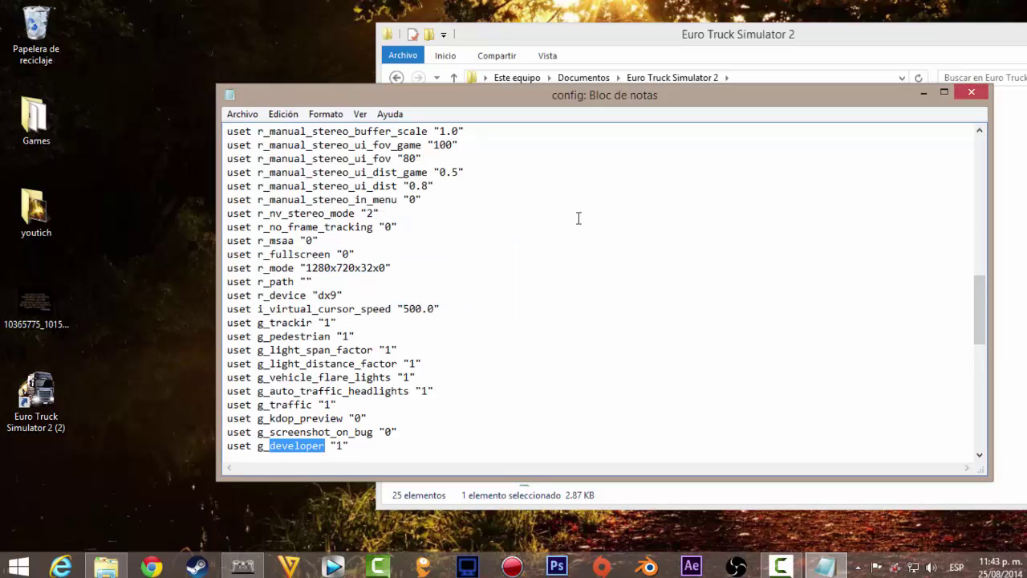
Step: Set the g_developer value to "1" in the config file
{"action": "scroll", "coordinate": [577, 218], "scroll_direction": "down", "scroll_amount": 3}
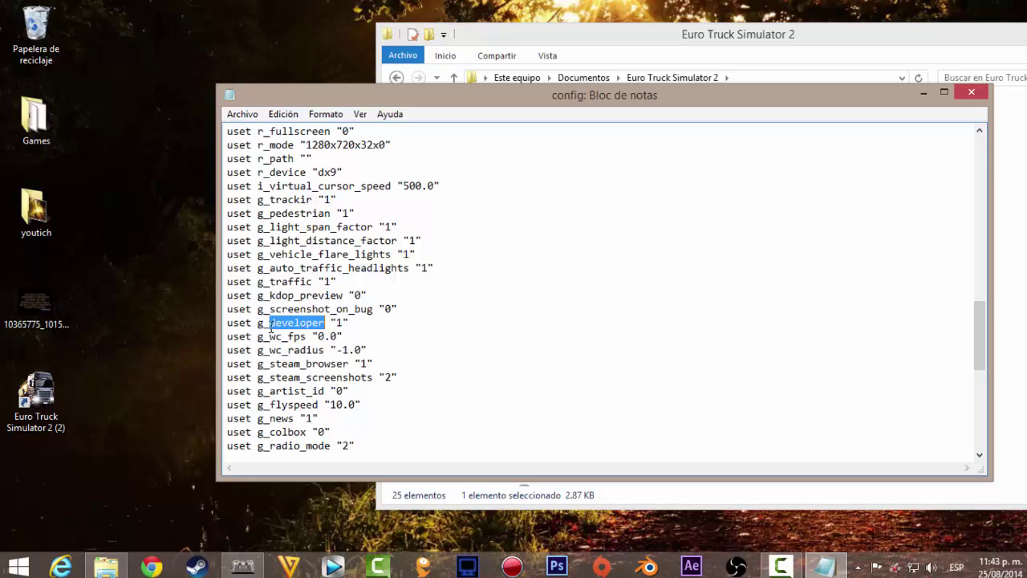
{"action": "left_click", "coordinate": [341, 320]}
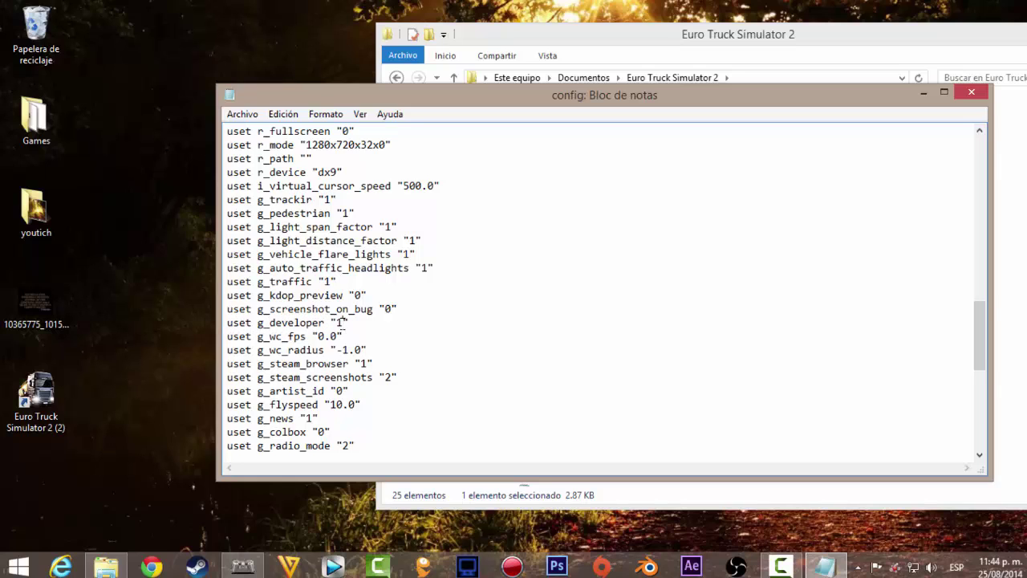
{"action": "type", "text": "0"}
{"action": "key", "text": "BackSpace"}
{"action": "left_click", "coordinate": [337, 322]}
{"action": "type", "text": "1"}
Step: Examine the settings listed after g_developer down to the end of the config file
{"action": "scroll", "coordinate": [331, 351], "scroll_direction": "down", "scroll_amount": 2}
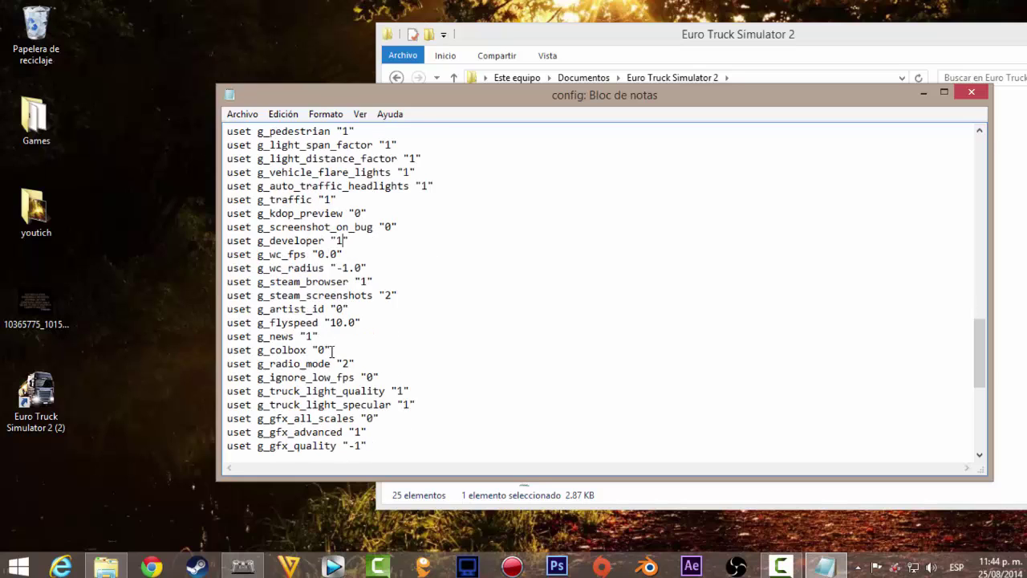
{"action": "scroll", "coordinate": [349, 324], "scroll_direction": "down", "scroll_amount": 2}
{"action": "scroll", "coordinate": [348, 324], "scroll_direction": "up", "scroll_amount": 2}
{"action": "scroll", "coordinate": [389, 336], "scroll_direction": "down", "scroll_amount": 7}
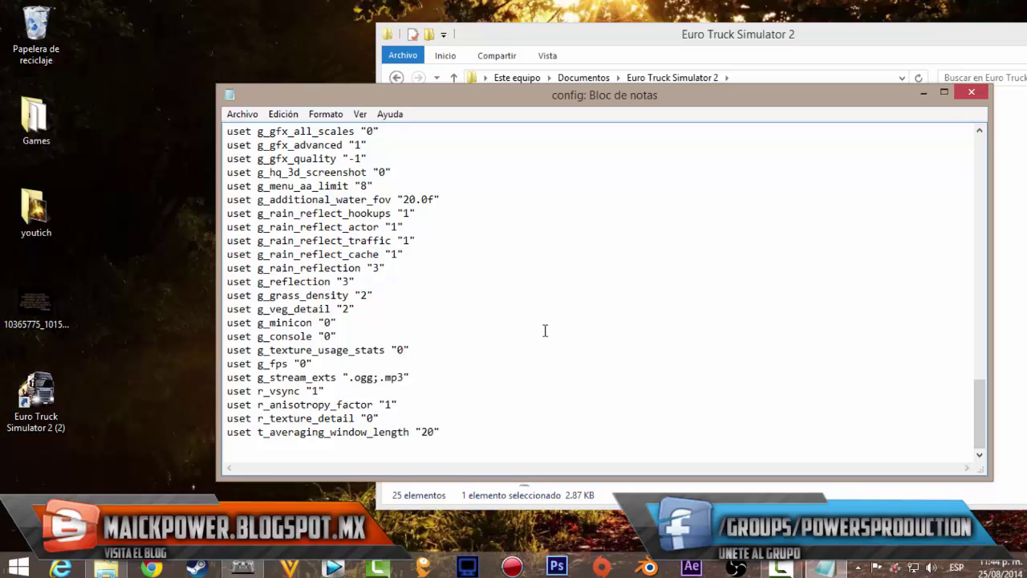
{"action": "scroll", "coordinate": [545, 331], "scroll_direction": "up", "scroll_amount": 1}
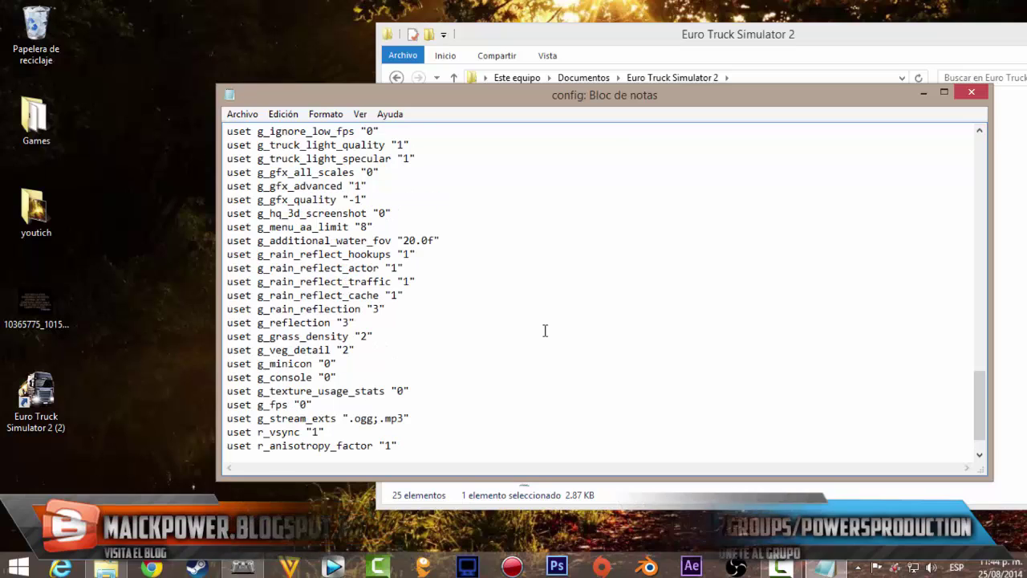
{"action": "scroll", "coordinate": [545, 331], "scroll_direction": "up", "scroll_amount": 1}
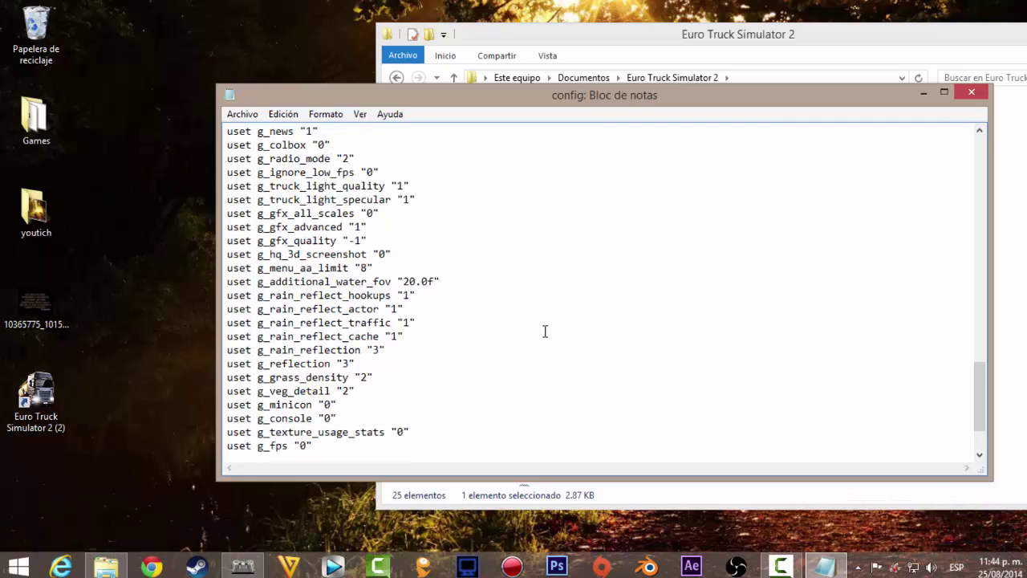
{"action": "scroll", "coordinate": [545, 330], "scroll_direction": "up", "scroll_amount": 1}
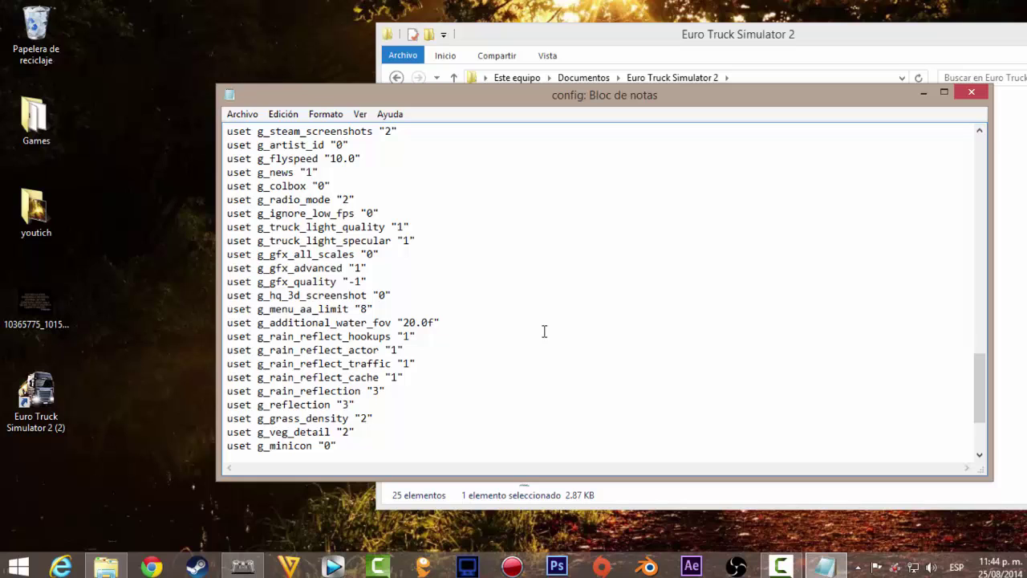
{"action": "scroll", "coordinate": [543, 329], "scroll_direction": "up", "scroll_amount": 4}
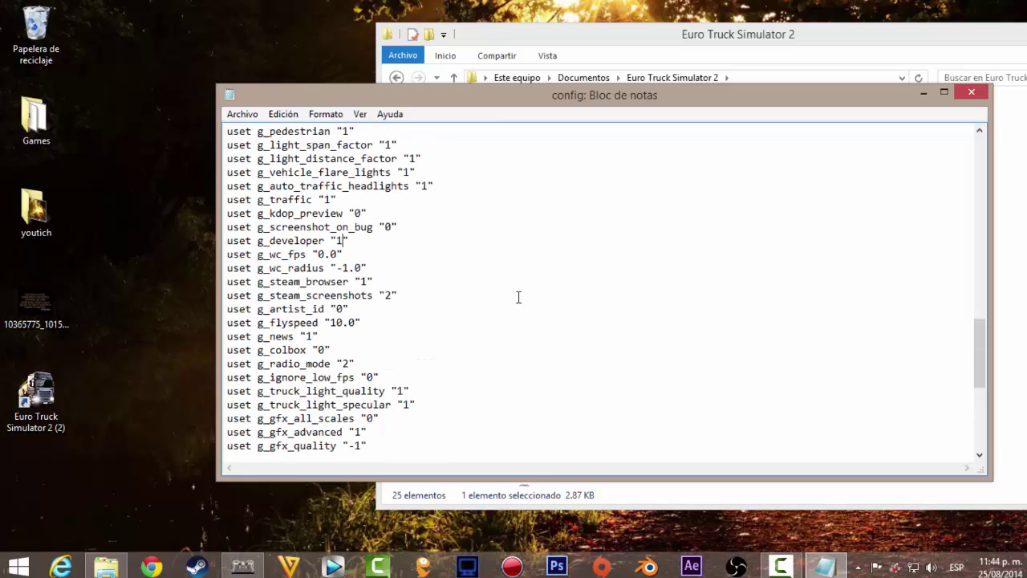
{"action": "scroll", "coordinate": [430, 405], "scroll_direction": "up", "scroll_amount": 2}
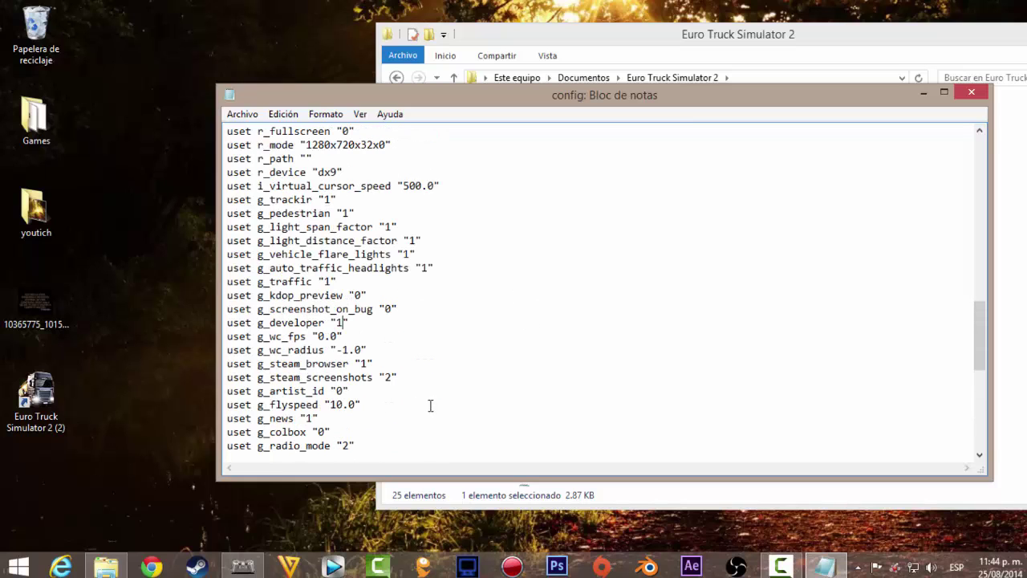
Step: Search the config file for "flyspeed" and close the search dialog
{"action": "left_click", "coordinate": [282, 114]}
{"action": "left_click", "coordinate": [320, 229]}
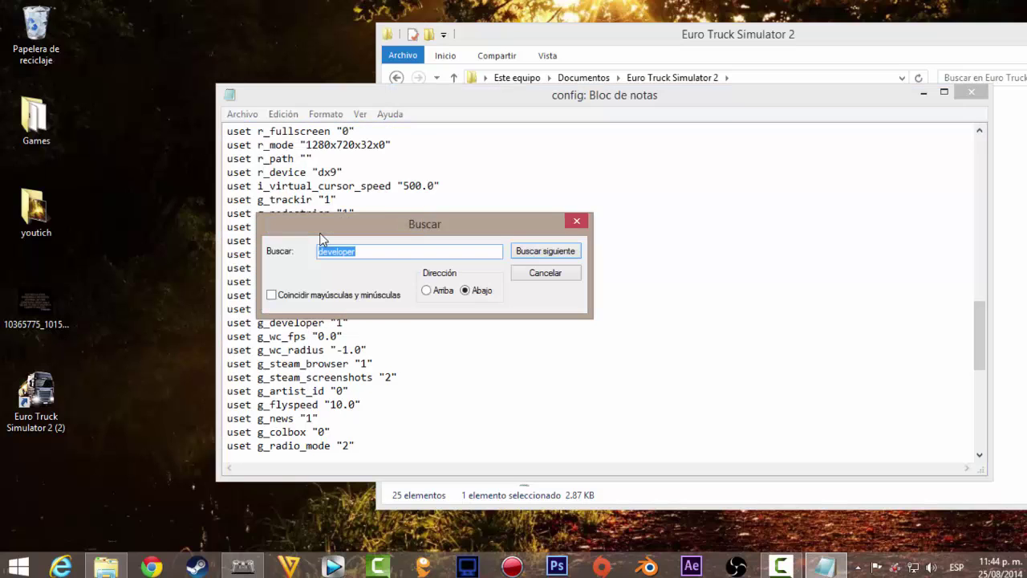
{"action": "type", "text": "flyspeee"}
{"action": "key", "text": "Return"}
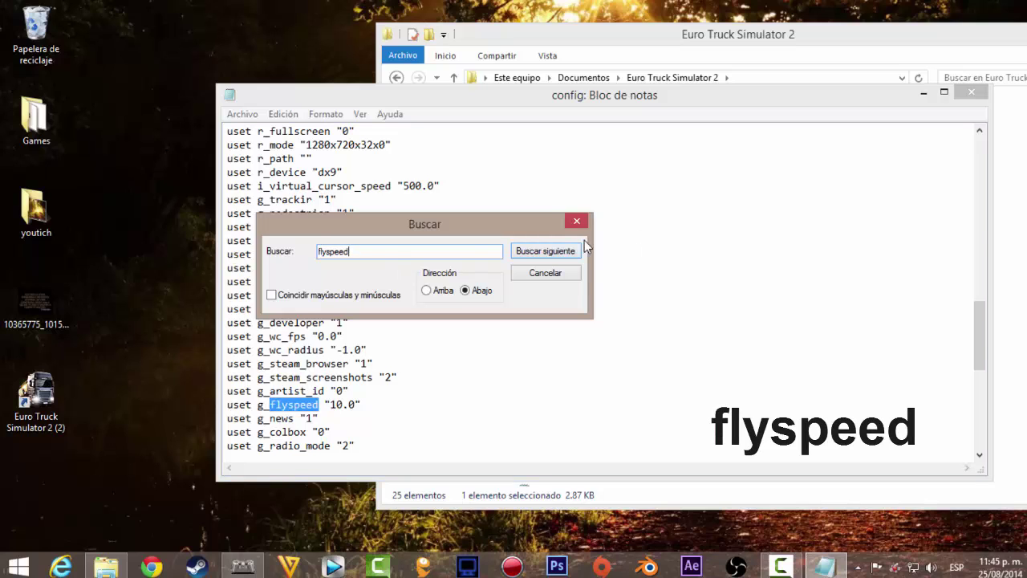
{"action": "left_click", "coordinate": [576, 221]}
Step: Try an edit of the g_flyspeed value and leave it at "10.0"
{"action": "left_click", "coordinate": [345, 404]}
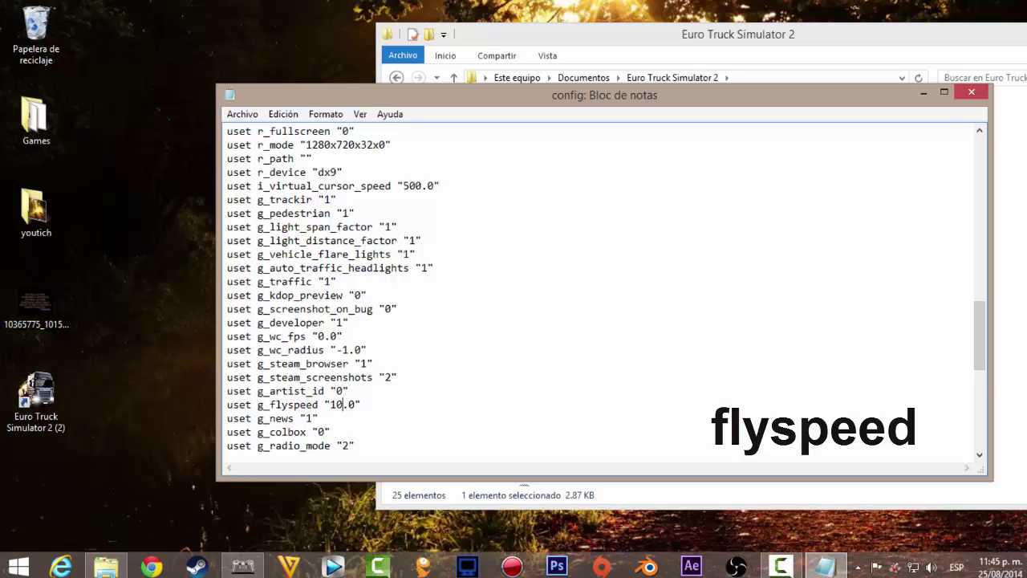
{"action": "type", "text": "0"}
{"action": "key", "text": "BackSpace"}
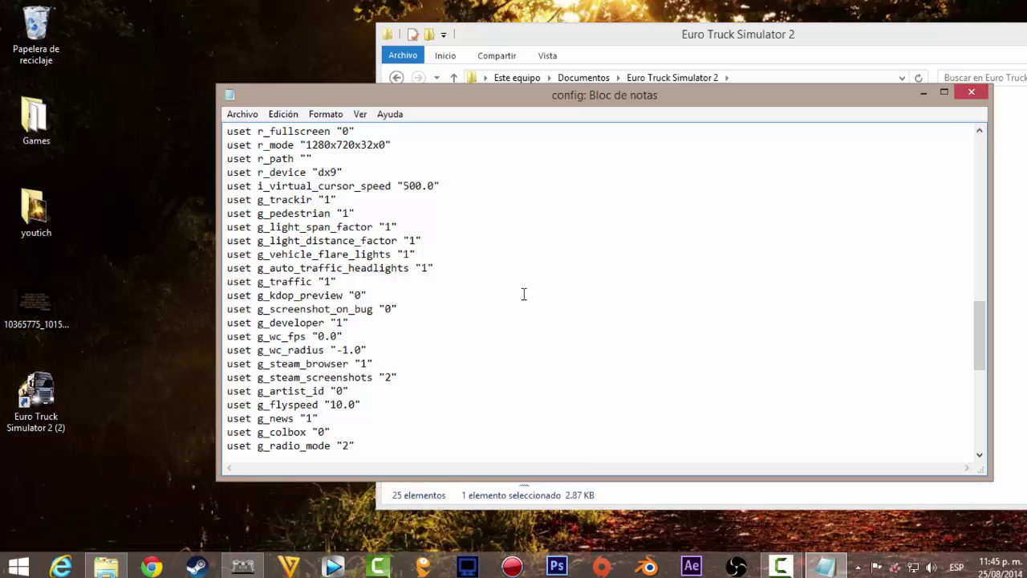
Step: Review the whole config file once more, from the rendering settings to the last g_ and r_ entries
{"action": "scroll", "coordinate": [523, 295], "scroll_direction": "down", "scroll_amount": 2}
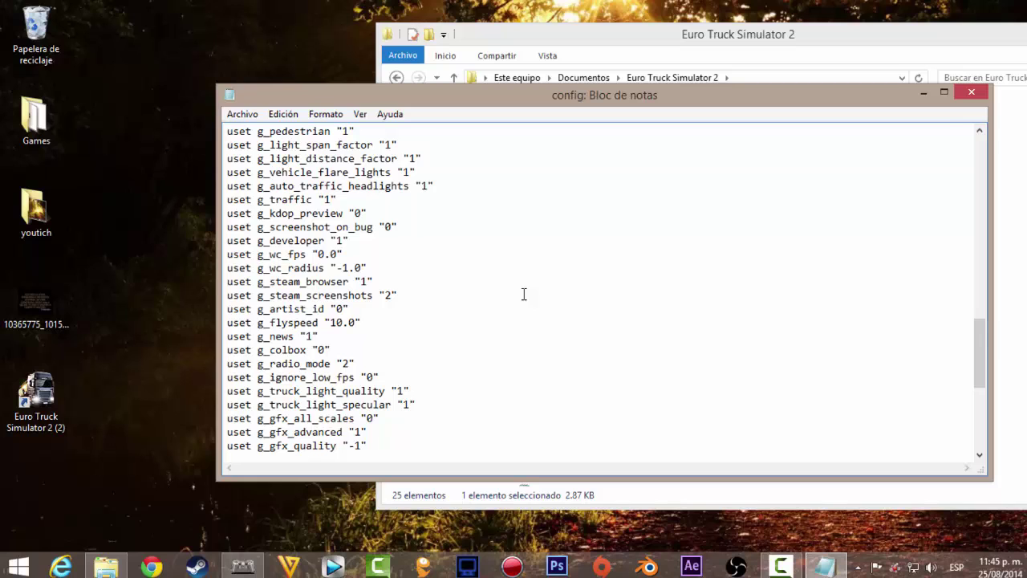
{"action": "scroll", "coordinate": [523, 294], "scroll_direction": "down", "scroll_amount": 3}
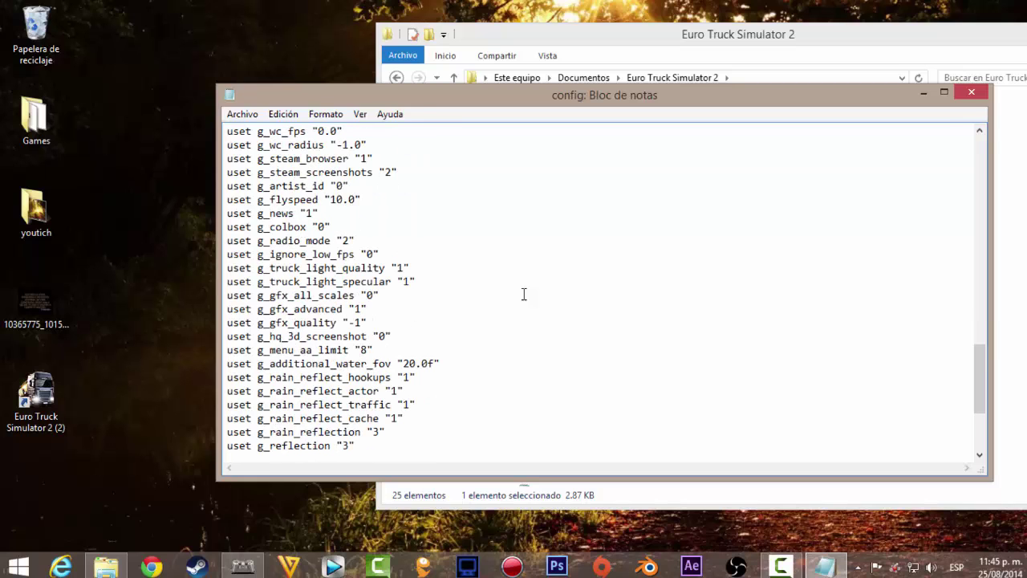
{"action": "scroll", "coordinate": [524, 295], "scroll_direction": "down", "scroll_amount": 3}
{"action": "scroll", "coordinate": [573, 347], "scroll_direction": "down", "scroll_amount": 1}
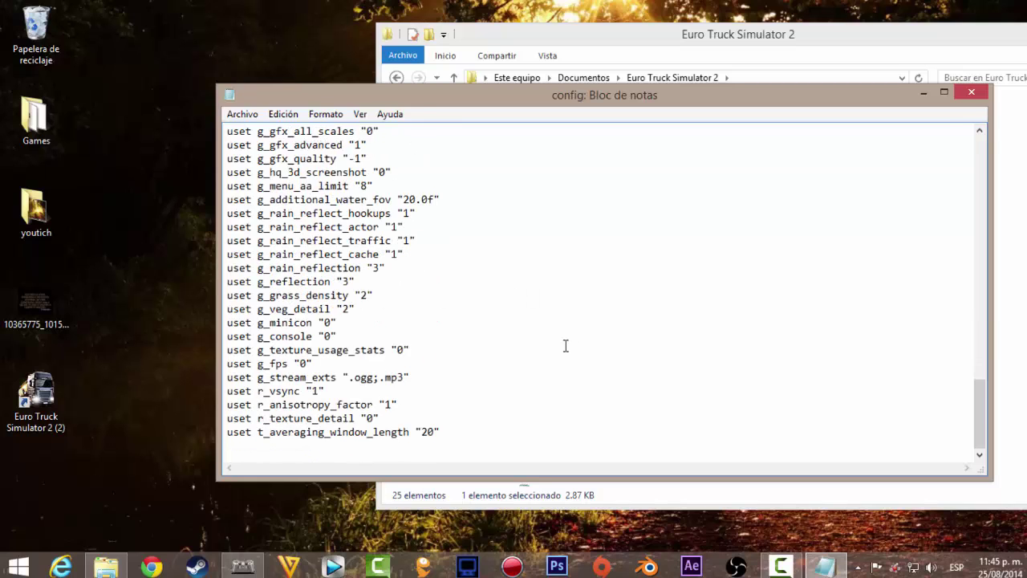
{"action": "scroll", "coordinate": [566, 346], "scroll_direction": "up", "scroll_amount": 13}
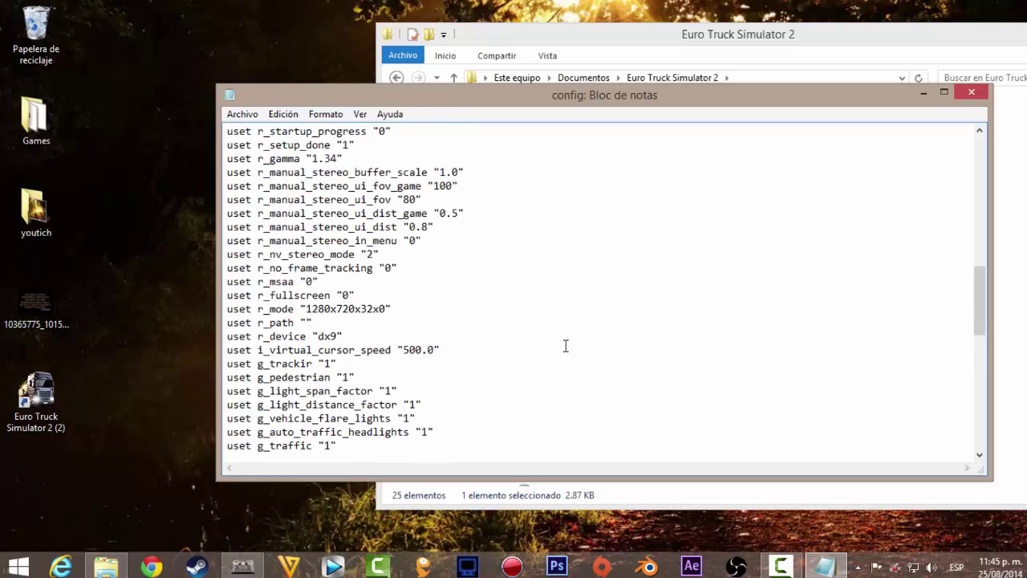
{"action": "scroll", "coordinate": [565, 345], "scroll_direction": "up", "scroll_amount": 10}
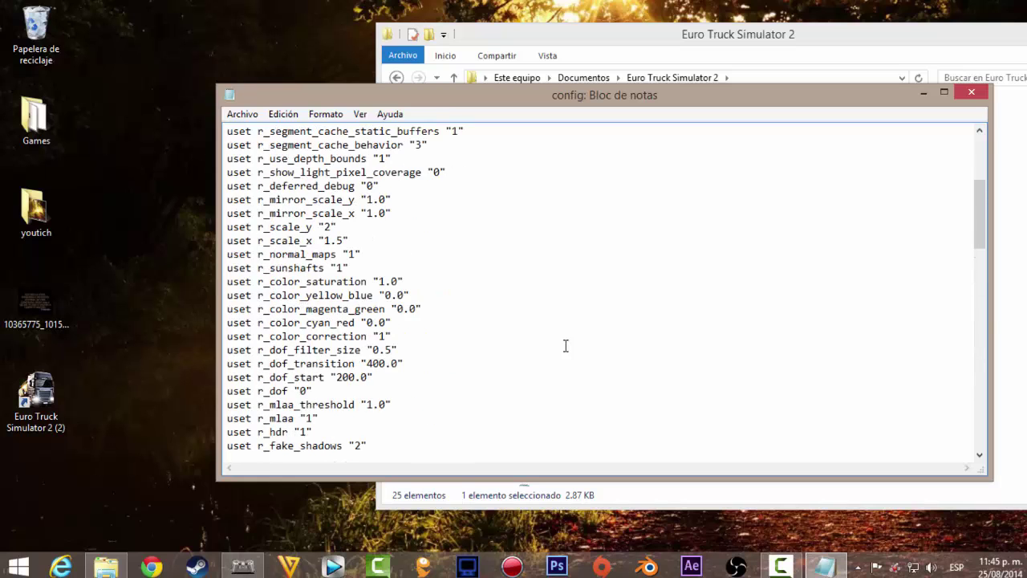
{"action": "scroll", "coordinate": [566, 345], "scroll_direction": "up", "scroll_amount": 1}
{"action": "scroll", "coordinate": [433, 375], "scroll_direction": "up", "scroll_amount": 2}
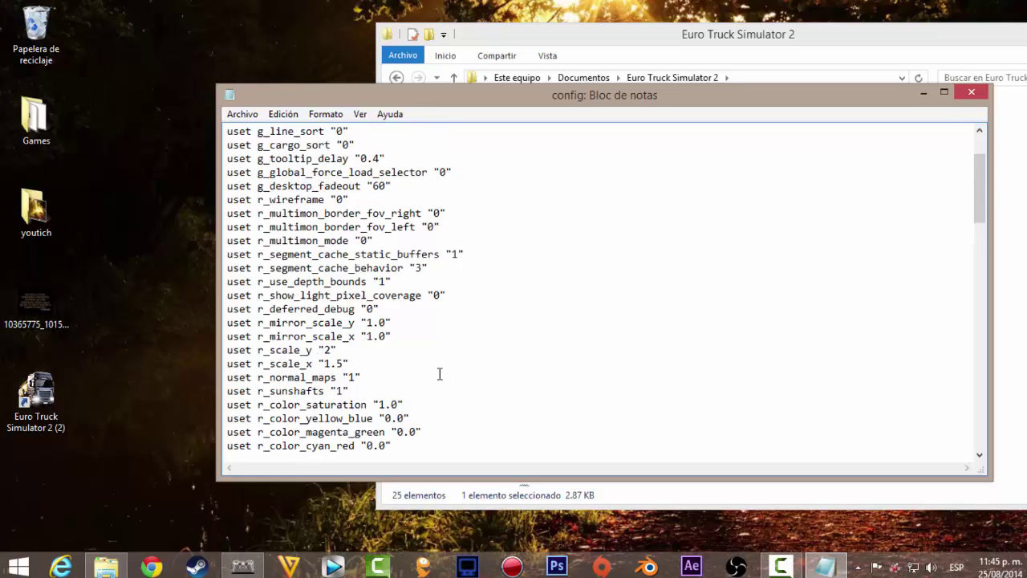
{"action": "scroll", "coordinate": [439, 374], "scroll_direction": "up", "scroll_amount": 2}
{"action": "scroll", "coordinate": [440, 374], "scroll_direction": "down", "scroll_amount": 14}
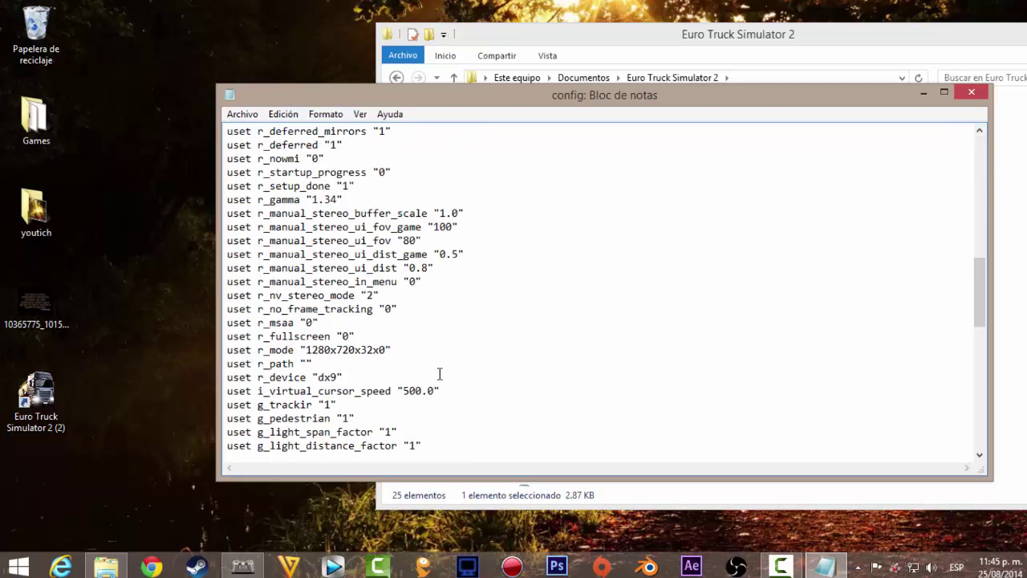
{"action": "scroll", "coordinate": [439, 374], "scroll_direction": "down", "scroll_amount": 10}
{"action": "scroll", "coordinate": [440, 374], "scroll_direction": "down", "scroll_amount": 6}
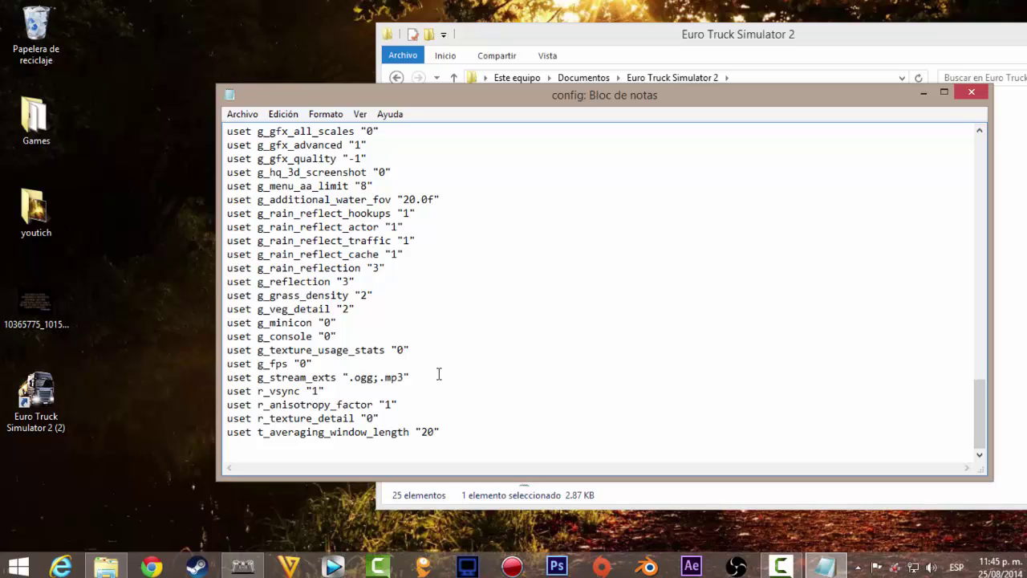
{"action": "scroll", "coordinate": [440, 374], "scroll_direction": "up", "scroll_amount": 7}
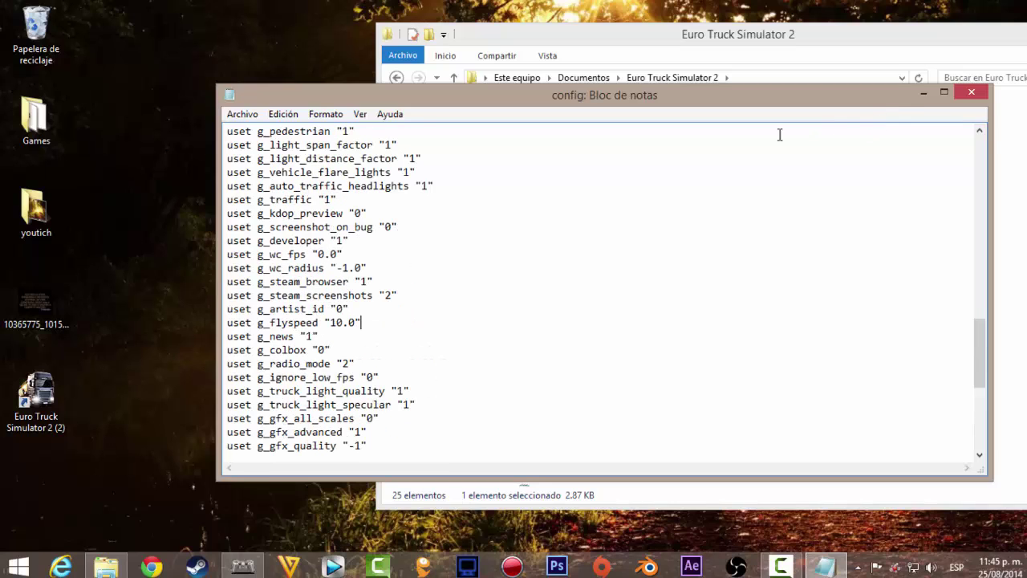
Step: Close config.cfg with its changes saved and close the Euro Truck Simulator 2 folder window
{"action": "left_click", "coordinate": [244, 115]}
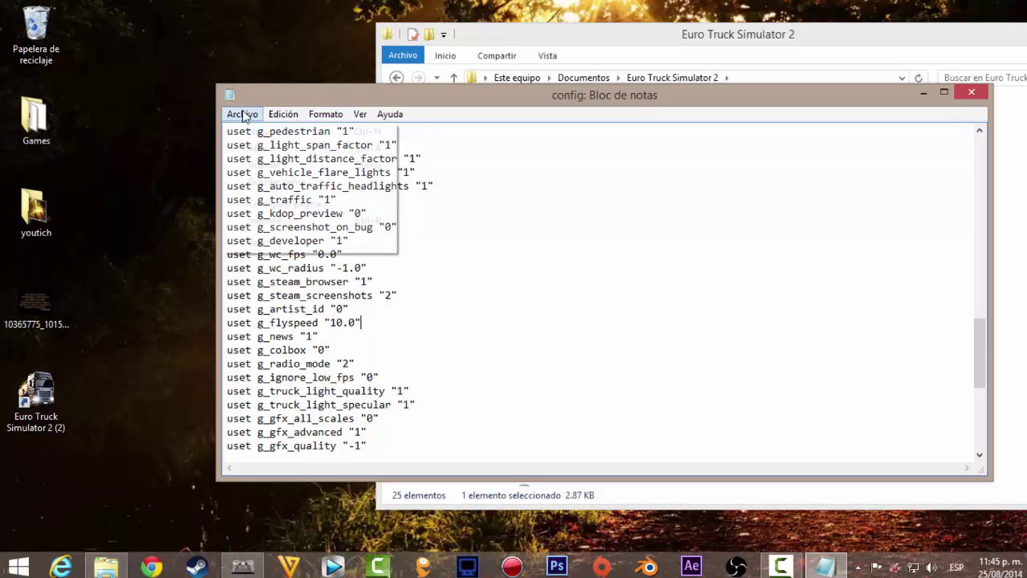
{"action": "left_click", "coordinate": [973, 93]}
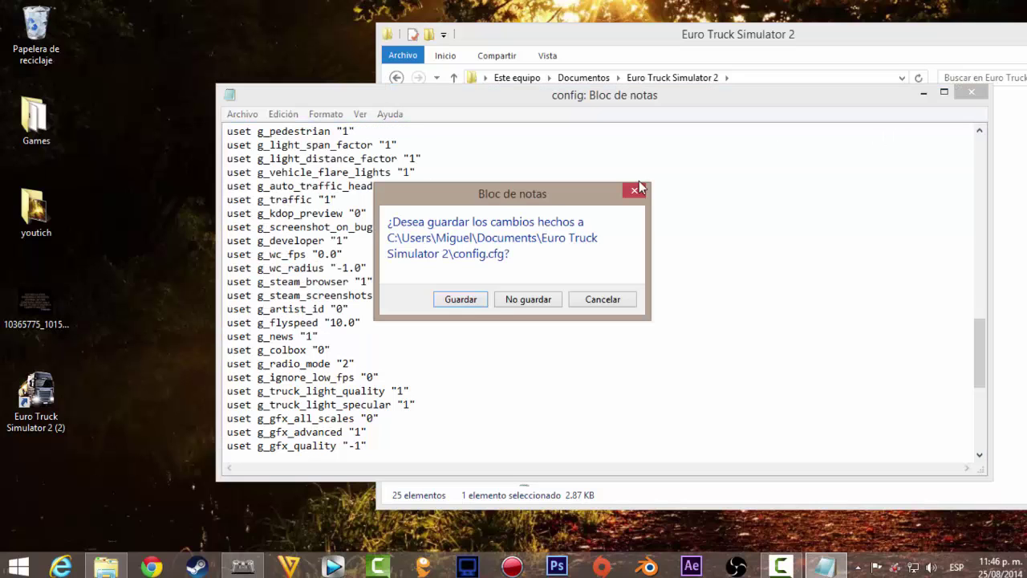
{"action": "left_click", "coordinate": [461, 299]}
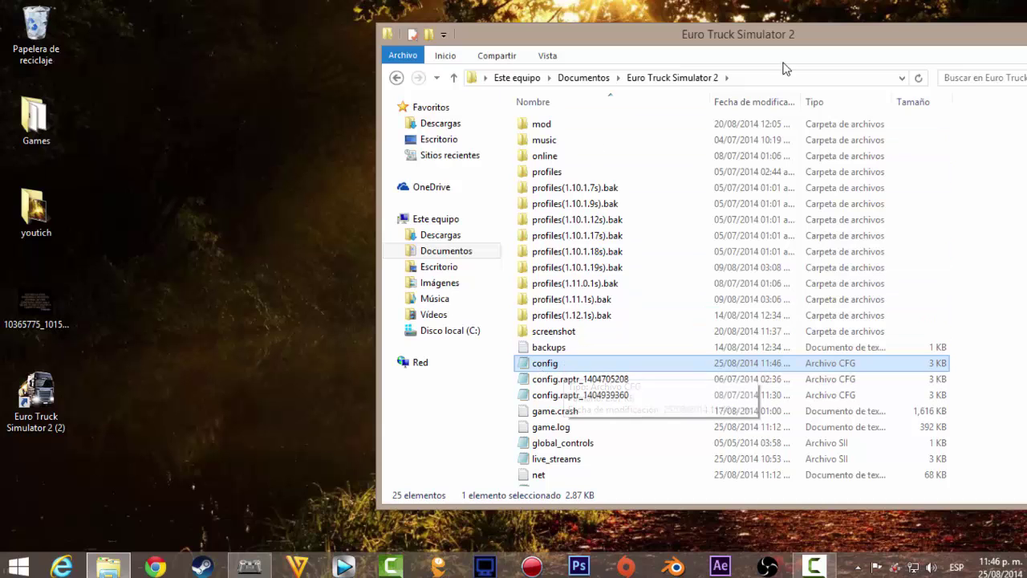
{"action": "left_click_drag", "start_coordinate": [899, 48], "coordinate": [754, 33]}
{"action": "left_click", "coordinate": [945, 18]}
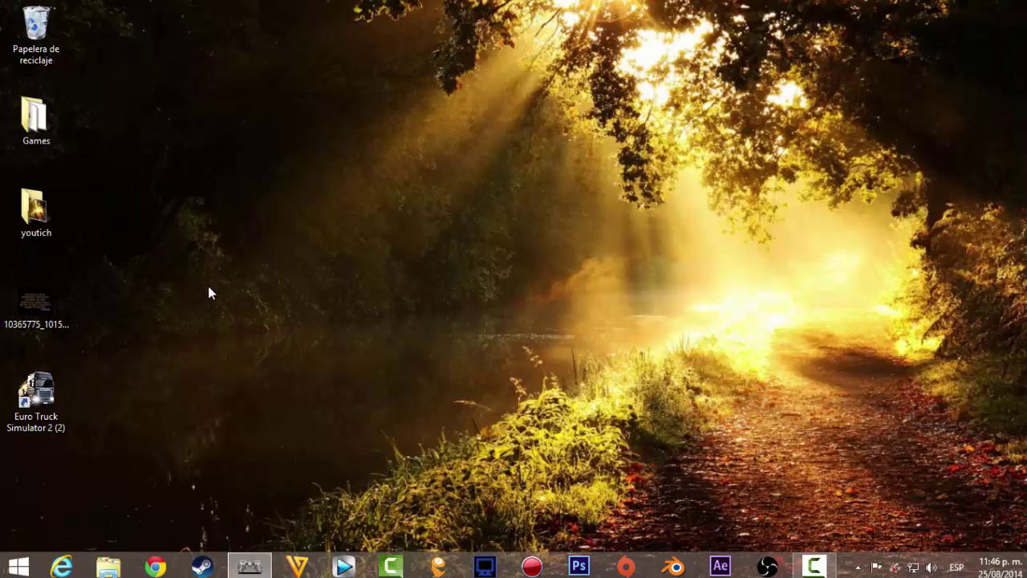
Step: Launch Euro Truck Simulator 2 from the desktop and continue the game with the third profile
{"action": "double_click", "coordinate": [25, 425]}
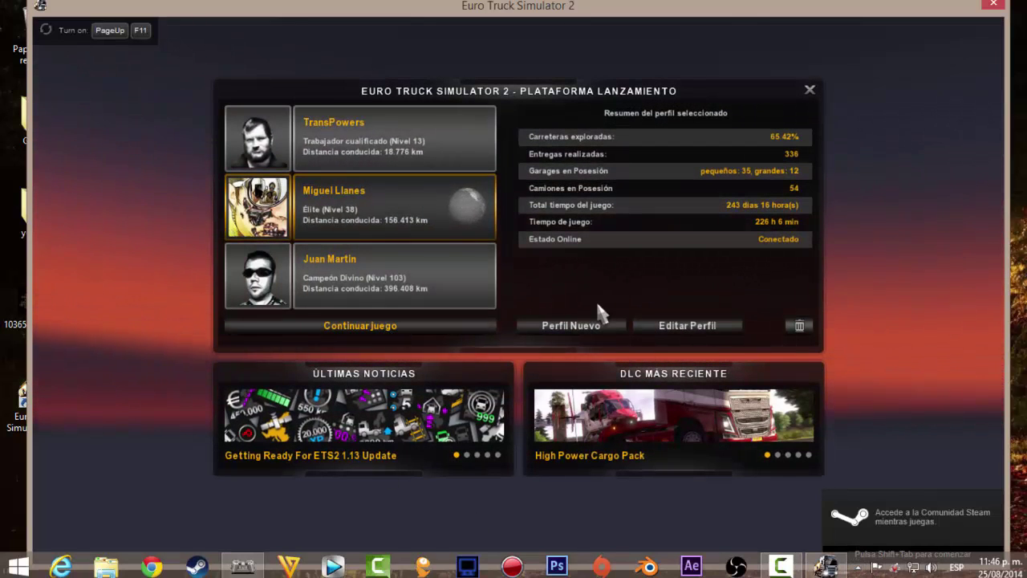
{"action": "left_click", "coordinate": [350, 303]}
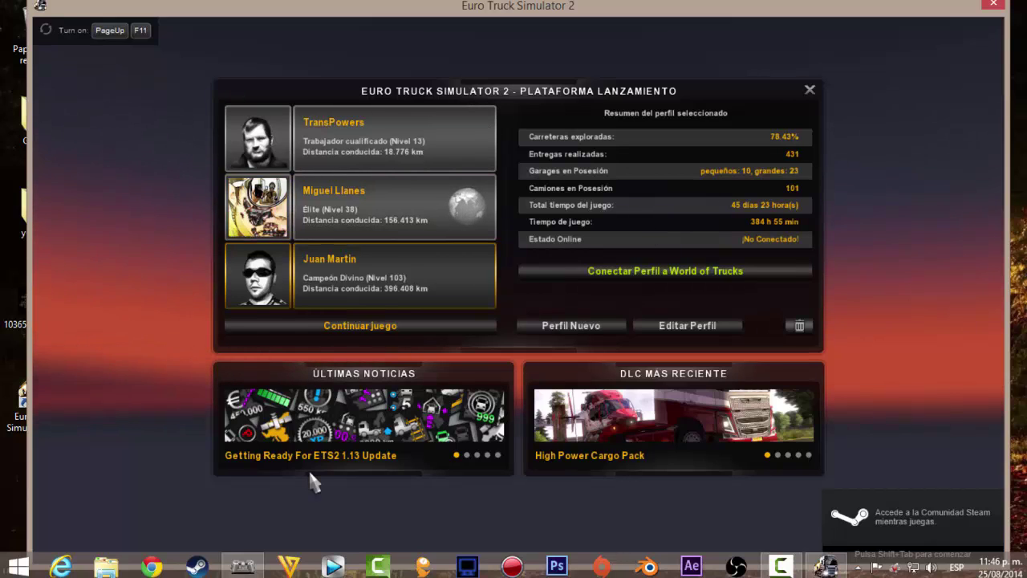
{"action": "left_click", "coordinate": [358, 336]}
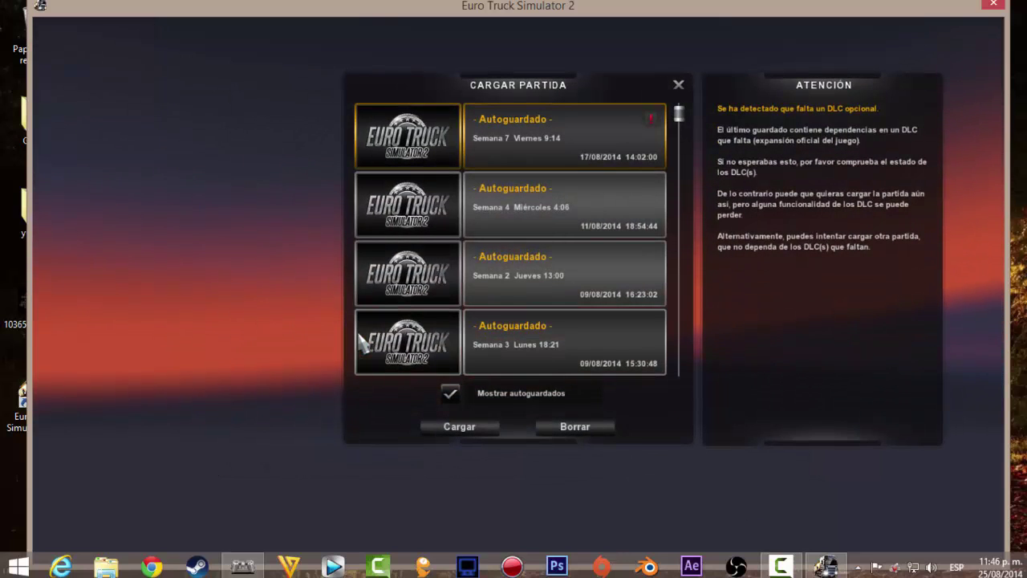
Step: Load the autosave dated 17/08/2014 14:02:00 despite the missing DLC, and start driving
{"action": "left_click", "coordinate": [465, 427]}
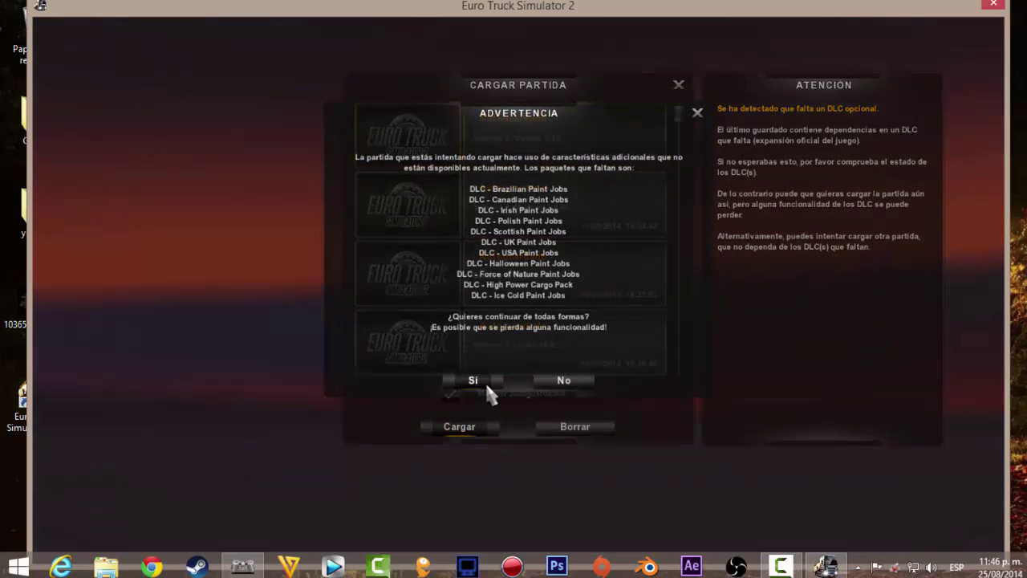
{"action": "left_click", "coordinate": [485, 381]}
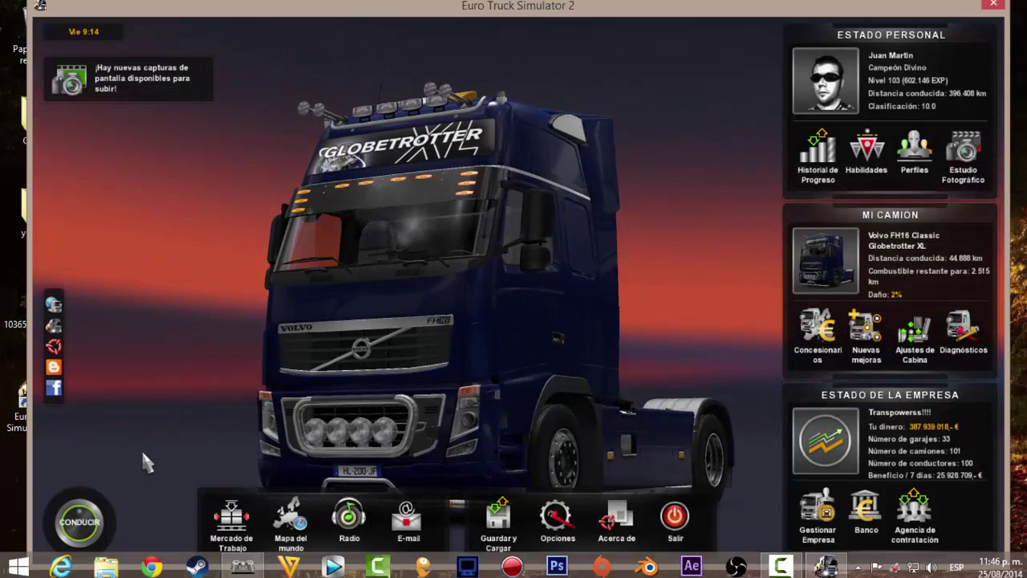
{"action": "left_click", "coordinate": [82, 529]}
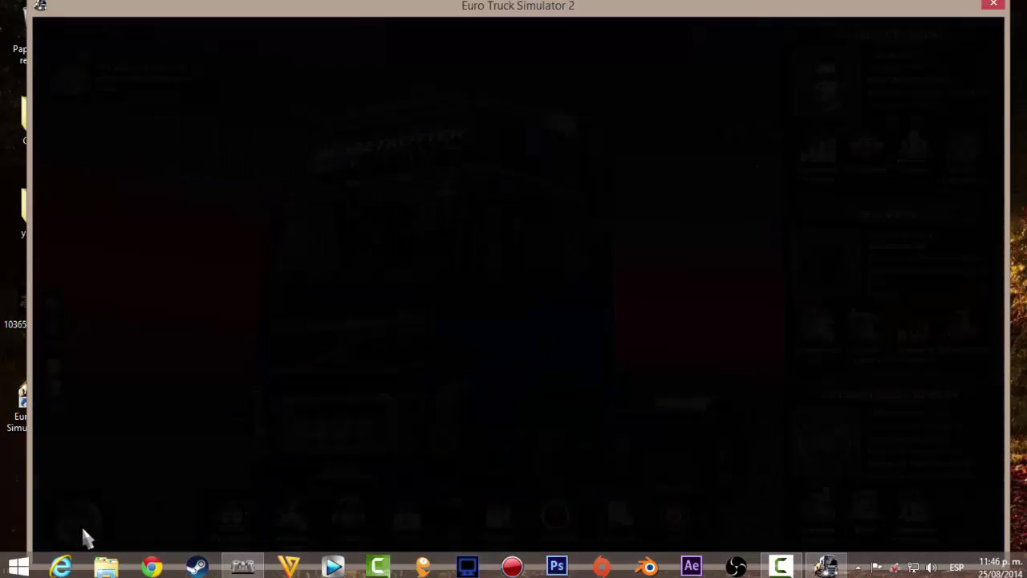